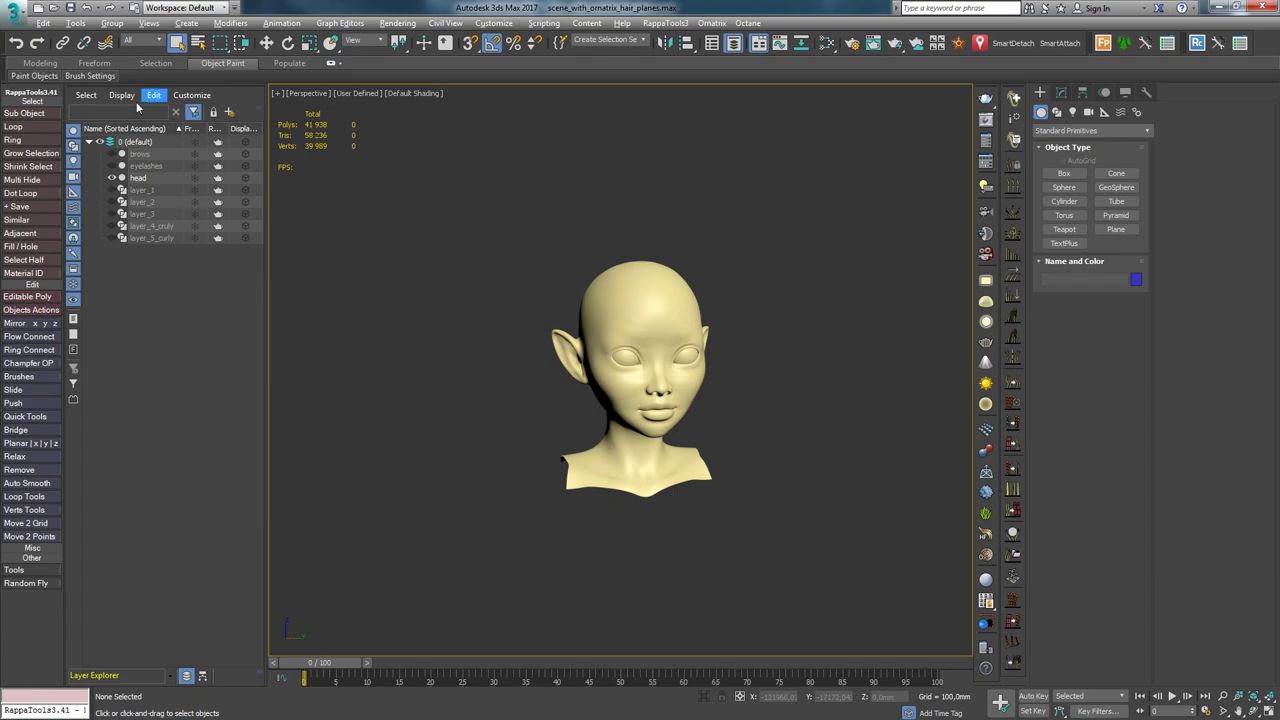
- Show all five hair layers together with the brows and eyelashes on the head
left_click(111, 189)
left_click(111, 201)
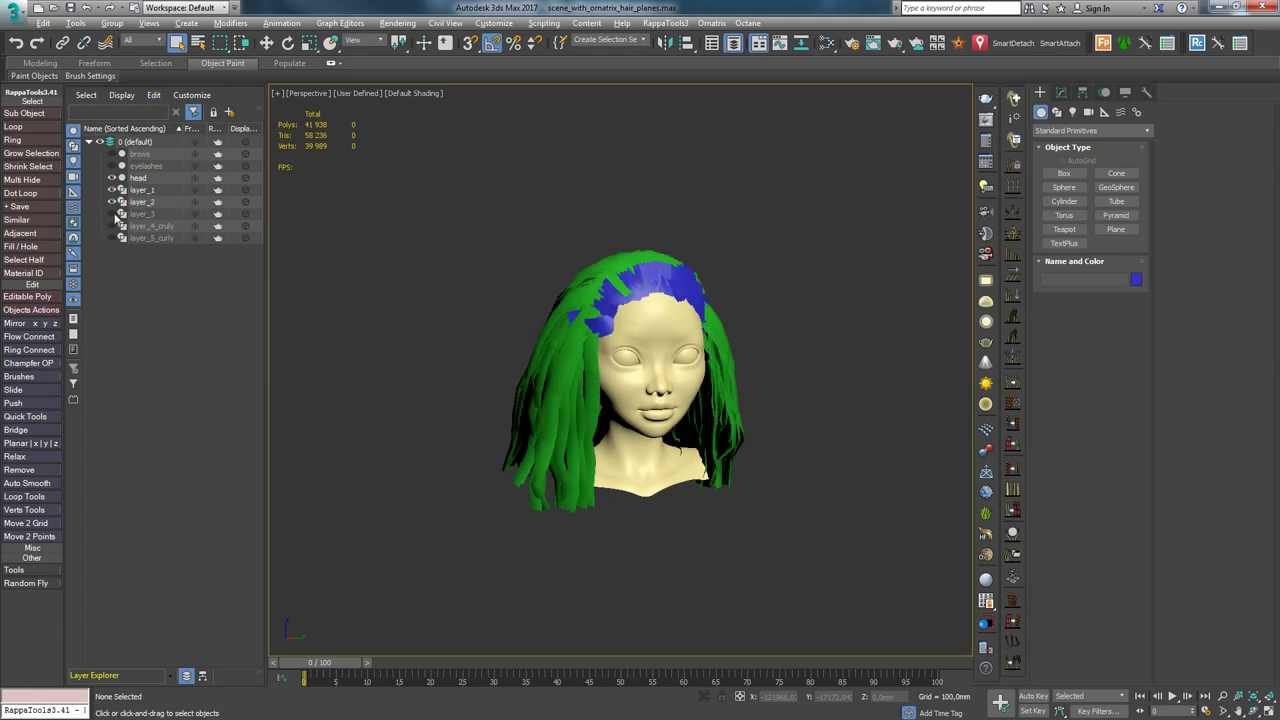
left_click(111, 213)
left_click(111, 225)
left_click(111, 237)
left_click(111, 153)
left_click(111, 165)
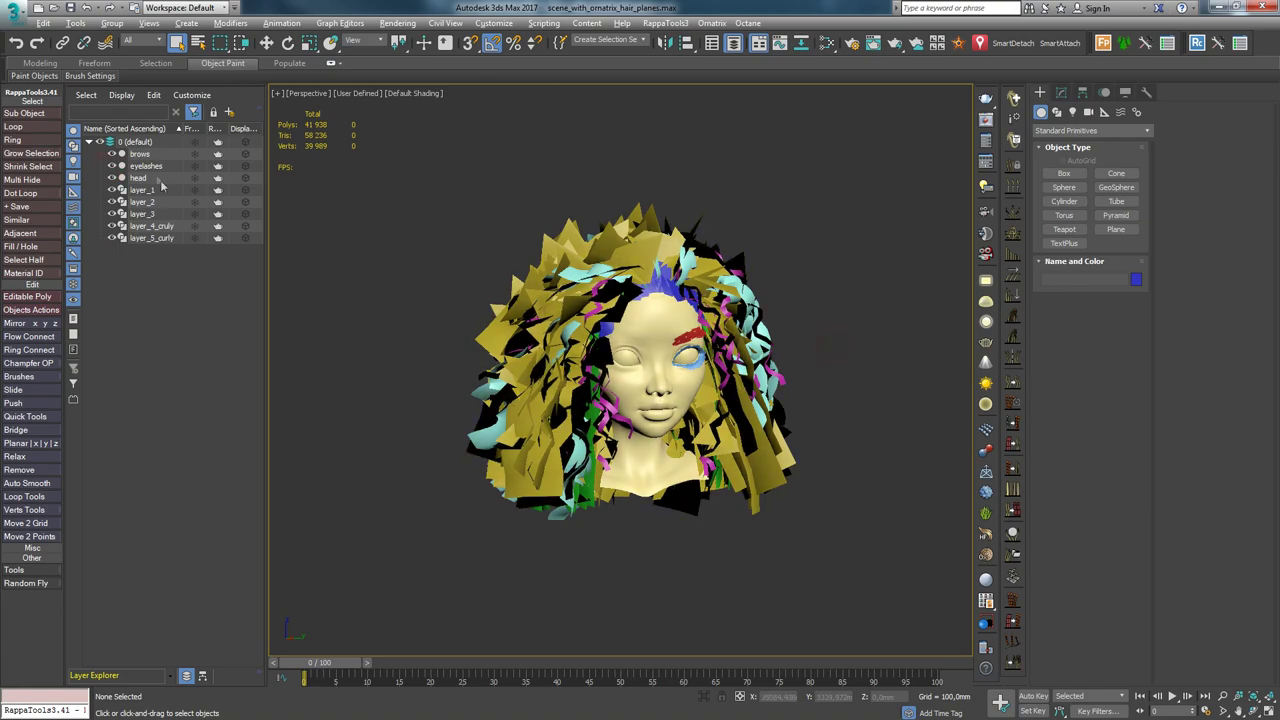
- Hide the head, brows, eyelashes and the other hair layers so that only layer_1 is displayed
left_click(111, 201)
left_click(111, 213)
left_click(111, 225)
left_click(111, 237)
left_click(111, 153)
left_click(111, 165)
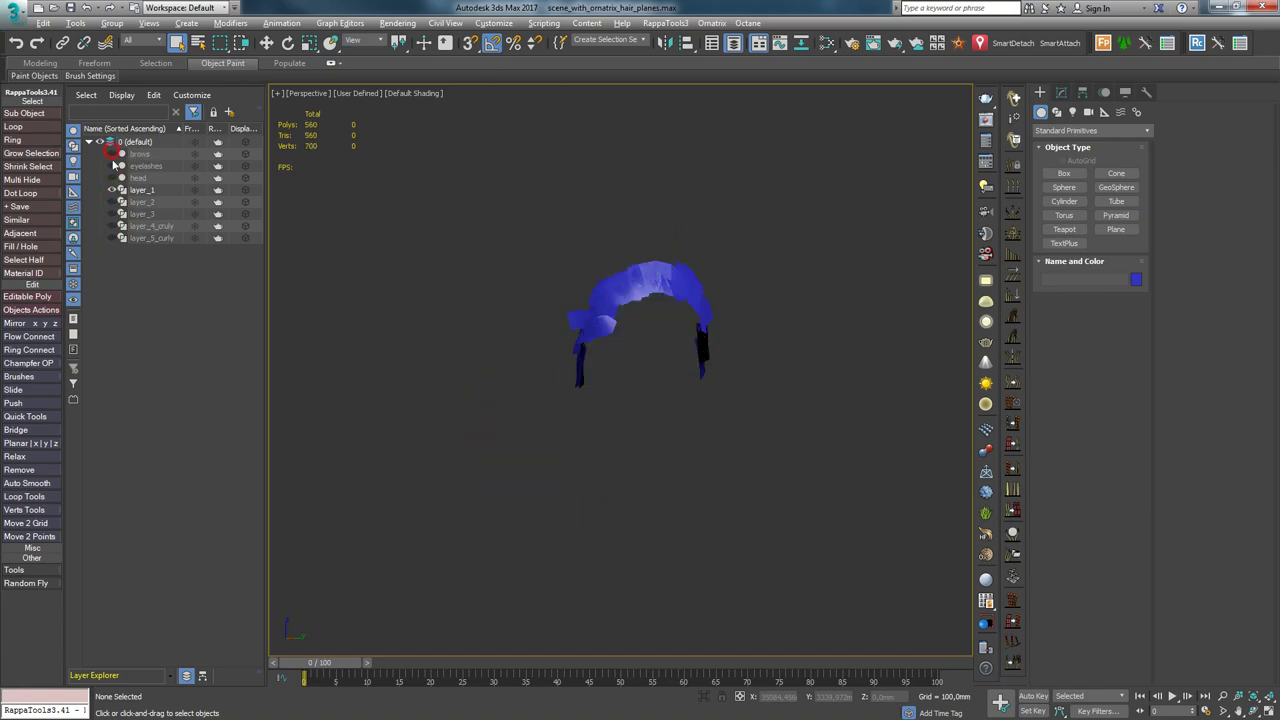
- Select the layer_1 hair planes around the hairline and open their modifier stack
left_click(690, 305)
scroll(690, 305, "up", 4)
middle_click_drag(690, 305, 615, 315, "alt")
left_click(1061, 92)
- Reveal layer_2 through layer_5_curly and the brows one after another over layer_1 and the head
left_click(111, 202)
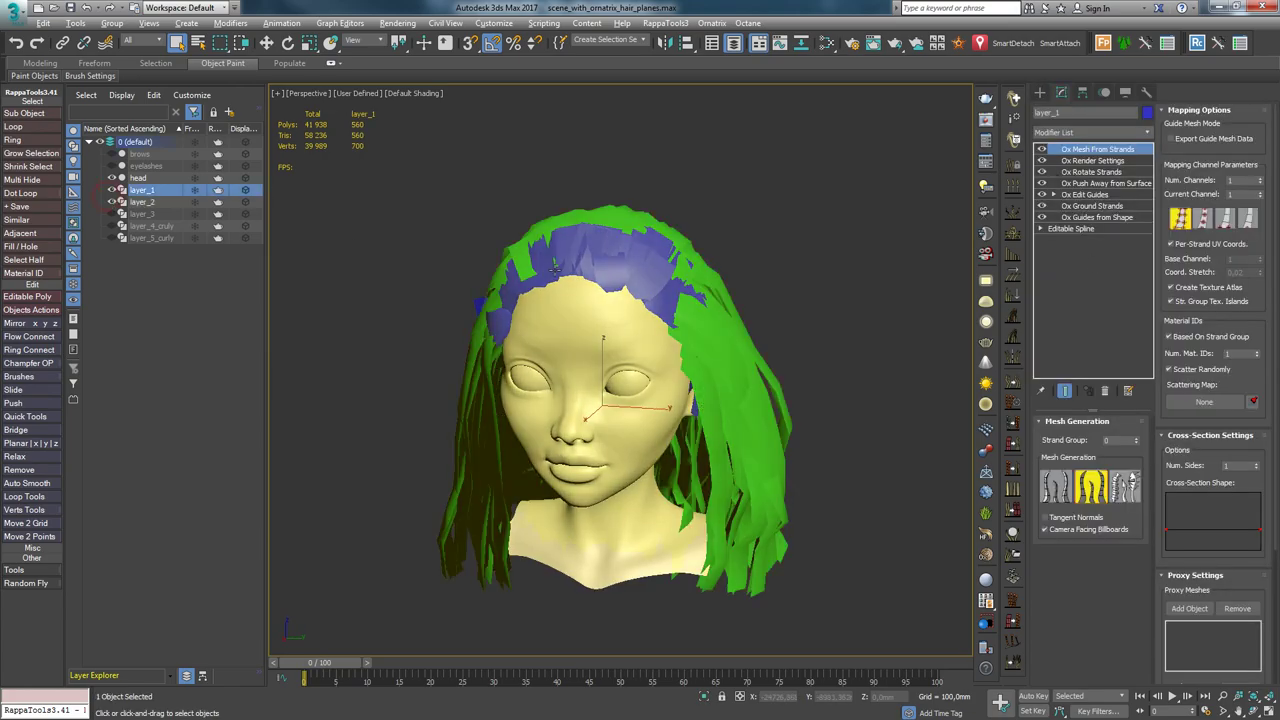
left_click(142, 202)
left_click(111, 213)
left_click(111, 225)
left_click(111, 237)
left_click(122, 237)
left_click(141, 154)
- Hide the eyelashes, brows and the other hair layers, keeping only layer_1 and the head displayed
left_click_drag(112, 165, 111, 238)
left_click(149, 166)
left_click(112, 190)
left_click(122, 190)
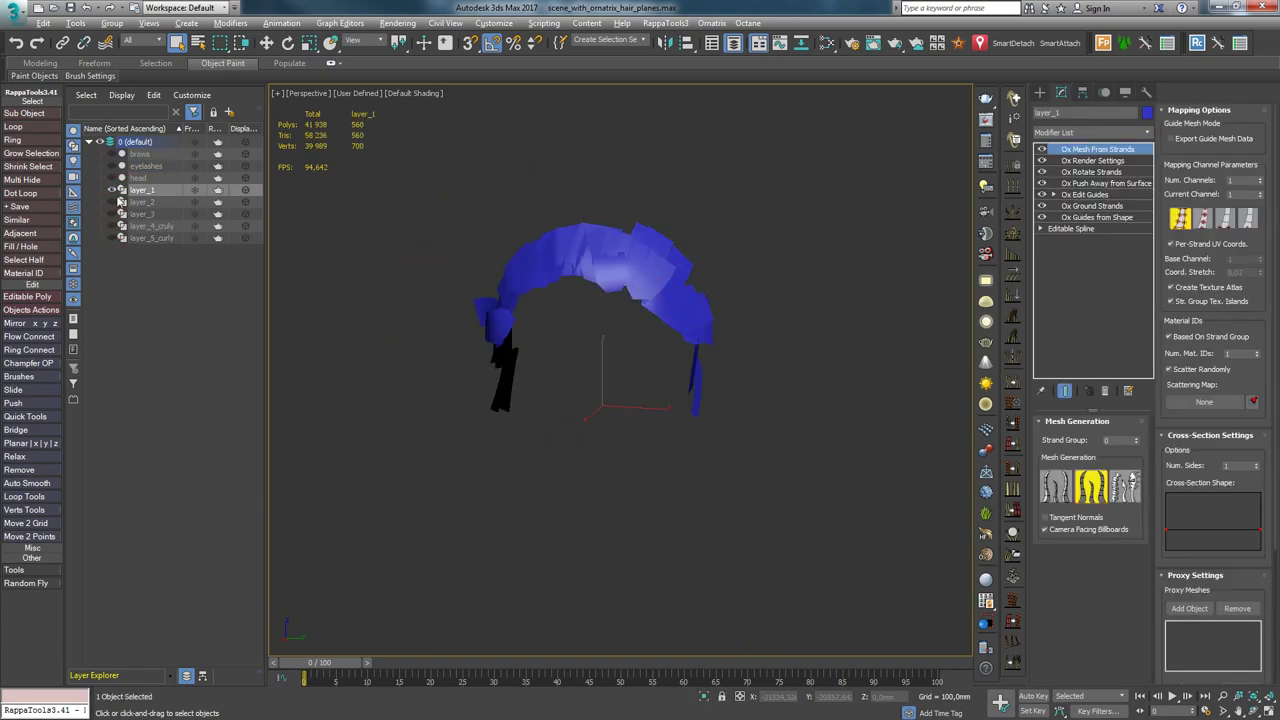
left_click(111, 177)
- Reselect the layer_1 hair and activate brush editing in its Ox Edit Guides modifier with the end result turned off
left_click(811, 230)
left_click(688, 288)
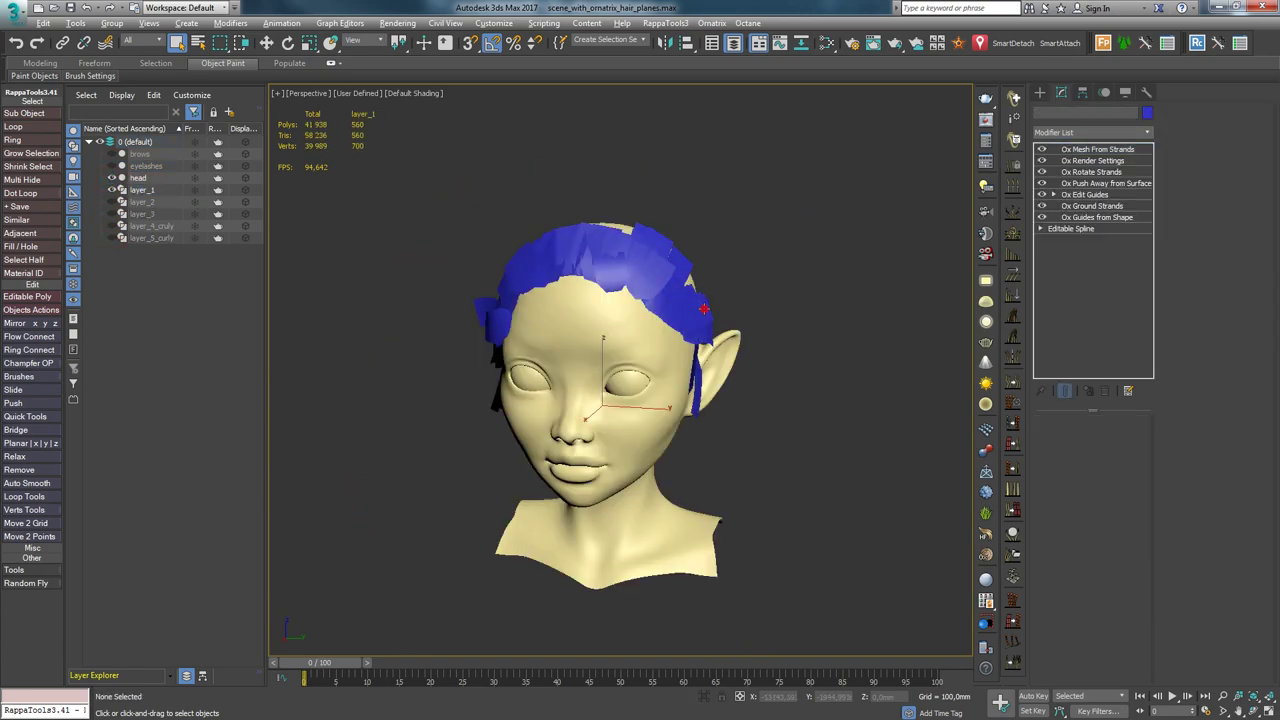
left_click(1095, 196)
left_click(1067, 391)
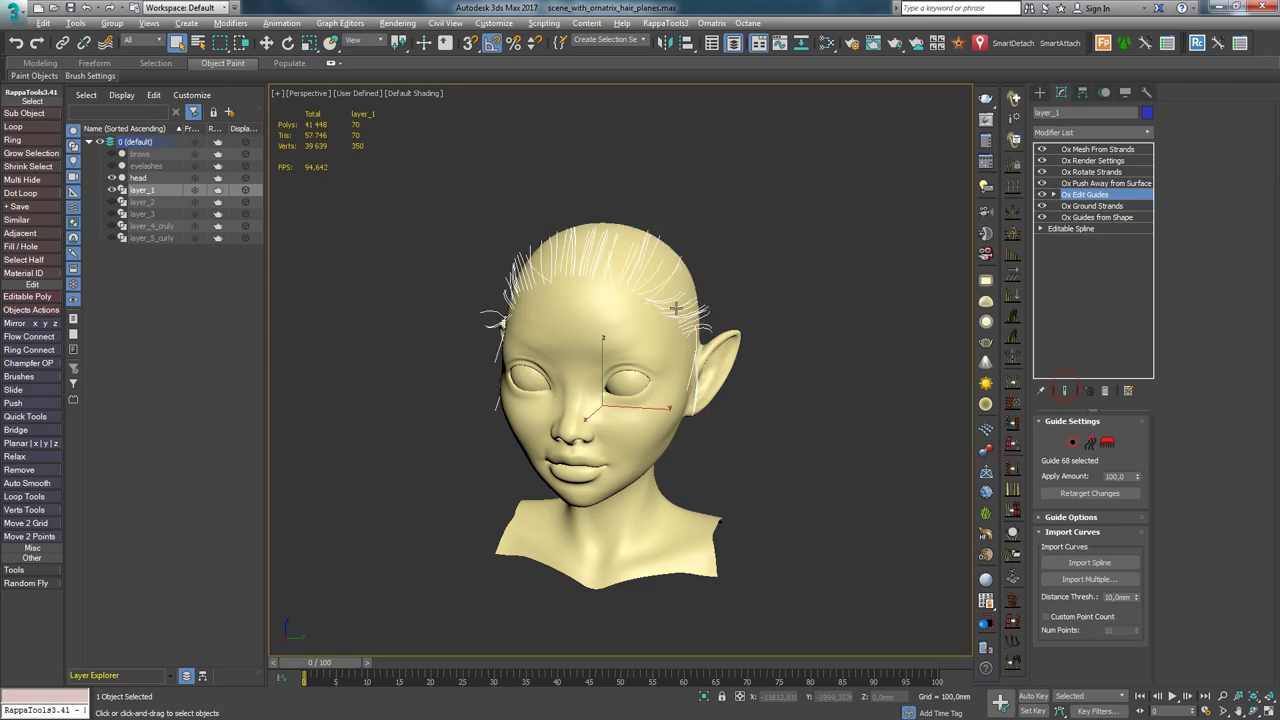
left_click(1107, 444)
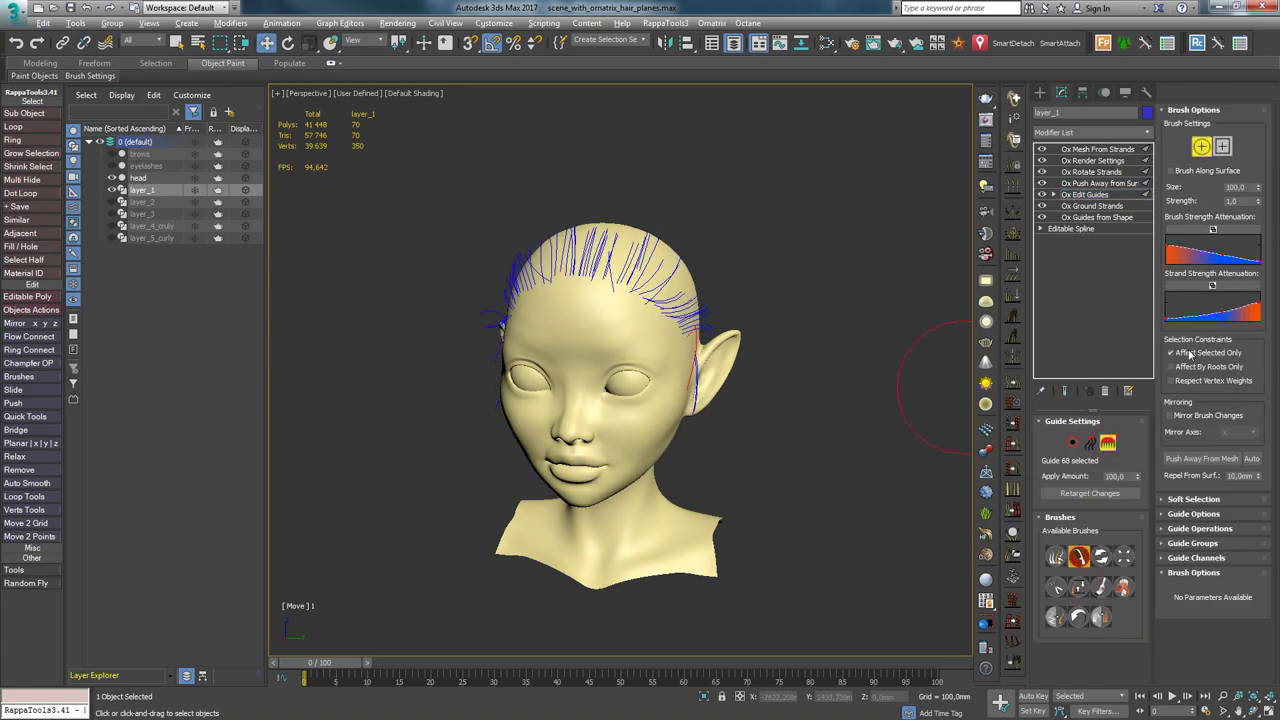
- Comb the layer_1 guides forward around the hairline with the Move brush, with Affect Selected Only off and the end result shown
mouse_move(645, 248)
left_mouse_down()
mouse_move(665, 290)
mouse_move(623, 266)
left_mouse_up()
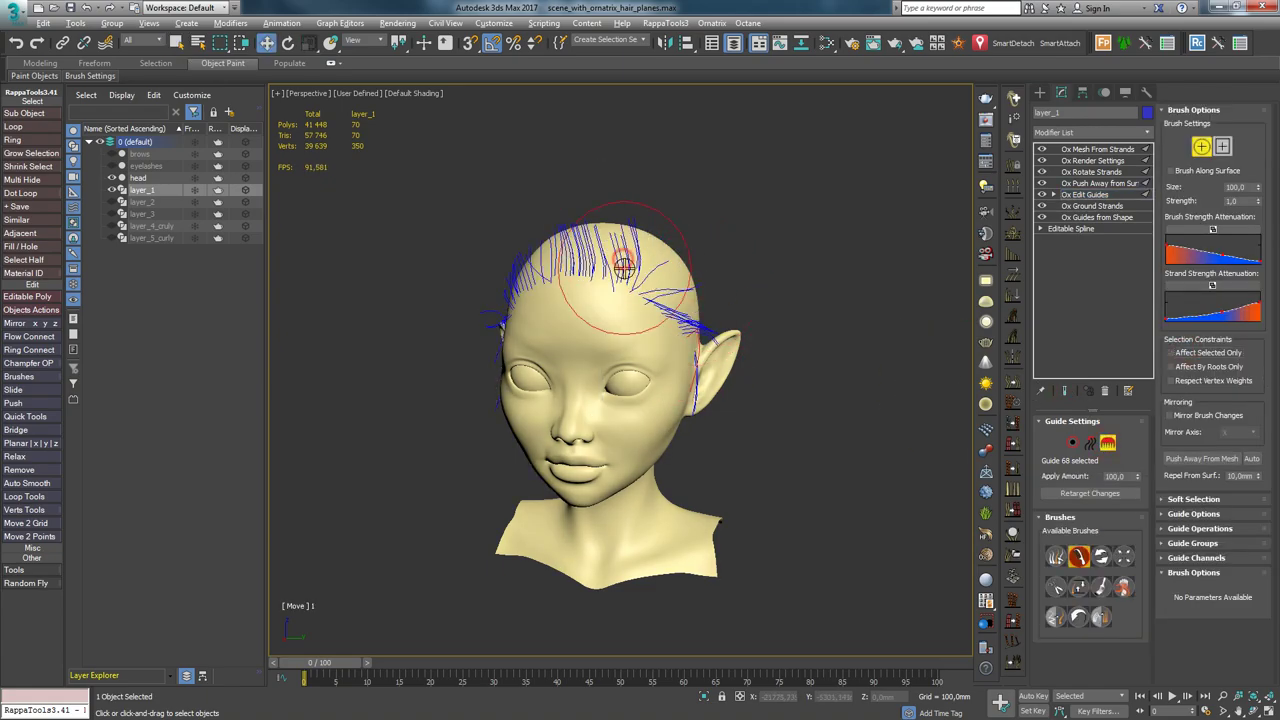
mouse_move(720, 274)
middle_mouse_down("alt")
mouse_move(586, 280)
mouse_move(720, 291)
mouse_move(651, 278)
mouse_move(571, 223)
middle_mouse_up("alt")
left_click(1064, 390)
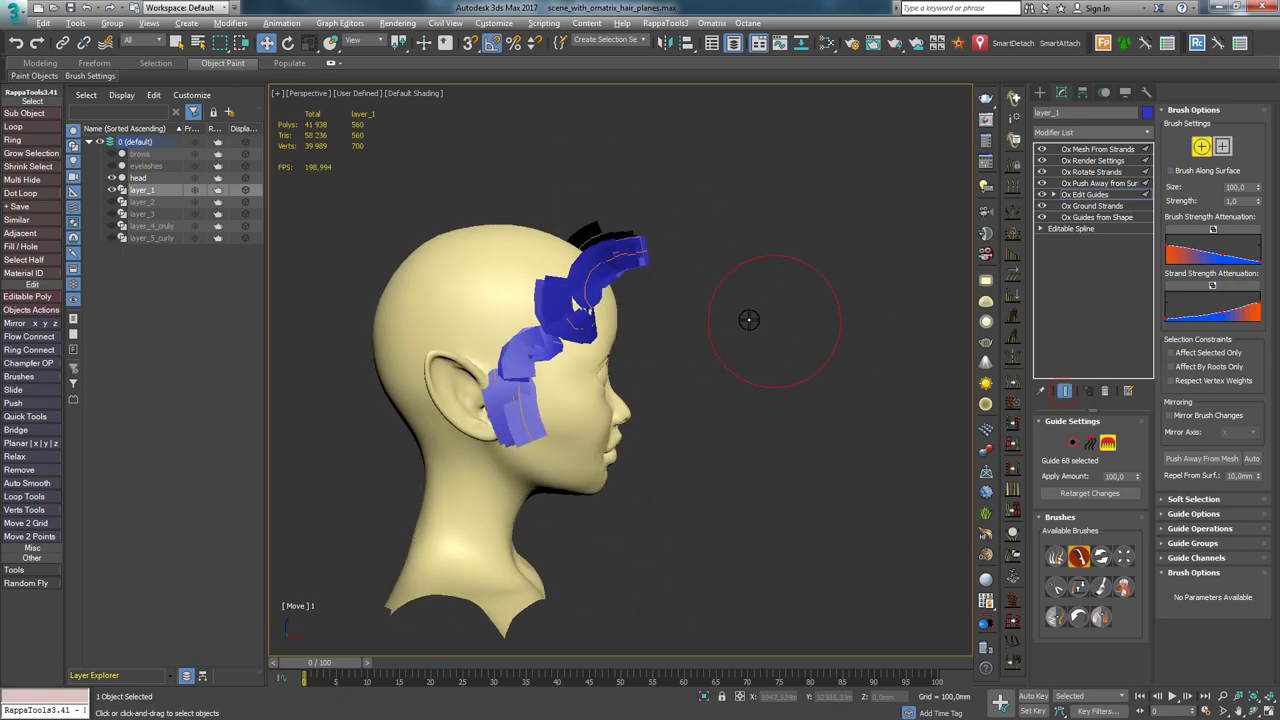
mouse_move(749, 320)
middle_mouse_down("alt")
mouse_move(725, 300)
mouse_move(737, 323)
mouse_move(612, 280)
mouse_move(679, 295)
middle_mouse_up("alt")
mouse_move(497, 411)
left_mouse_down()
mouse_move(523, 374)
mouse_move(519, 337)
left_mouse_up()
middle_click_drag(652, 334, 430, 310, "alt")
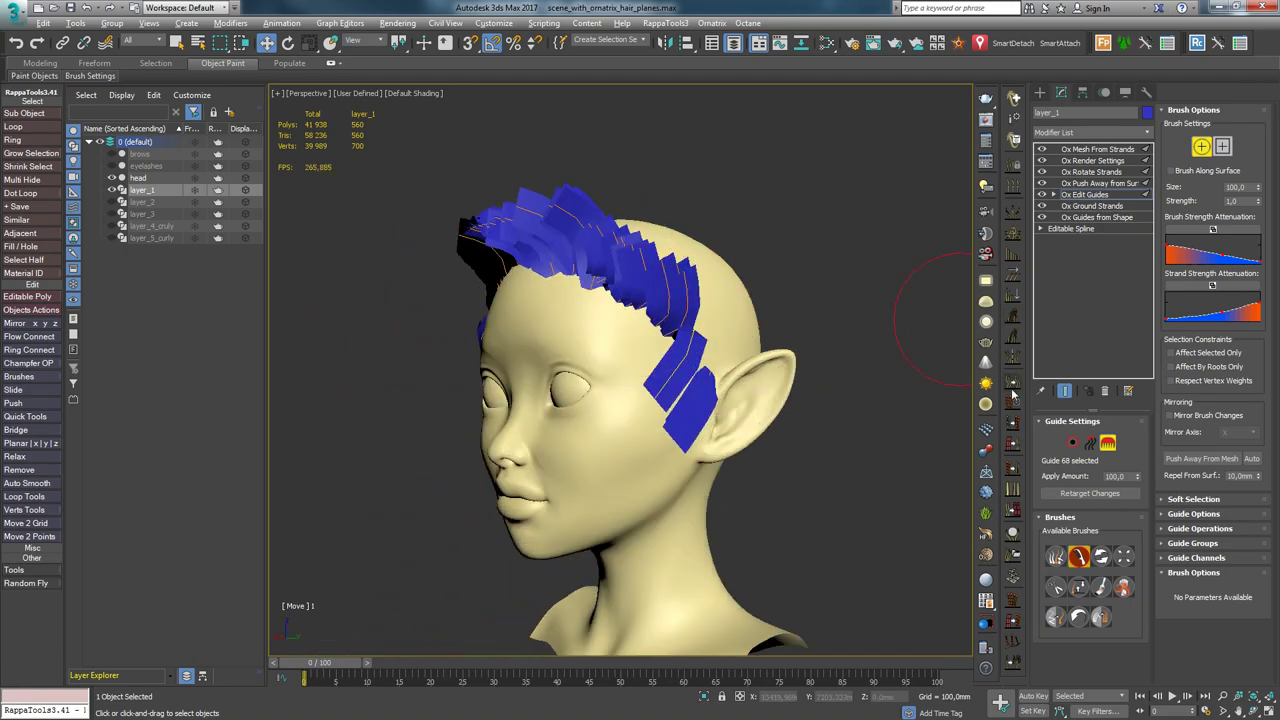
- Switch Ox Edit Guides to root editing and remove the selected groups of layer_1 guides on both sides of the head
left_click(1065, 391)
left_click(1073, 443)
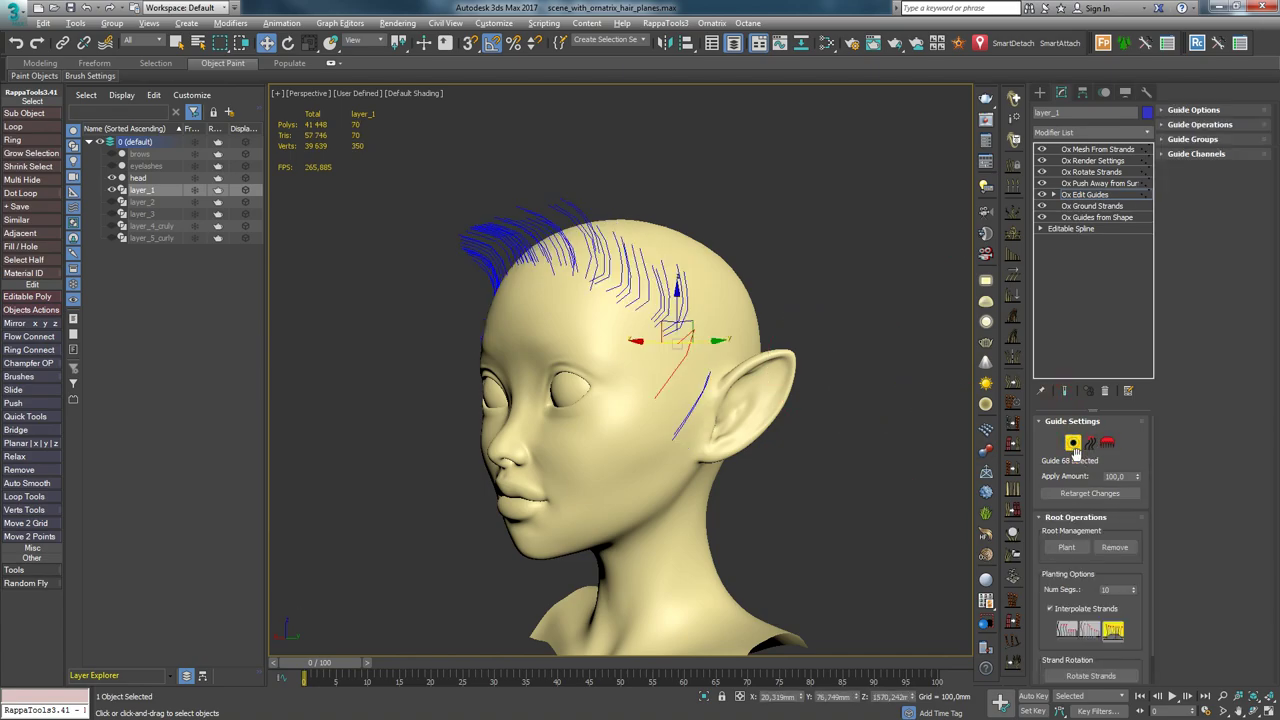
middle_click_drag(772, 273, 788, 249, "alt")
left_click_drag(636, 524, 636, 522)
left_click(1114, 547)
middle_click_drag(680, 345, 753, 345, "alt")
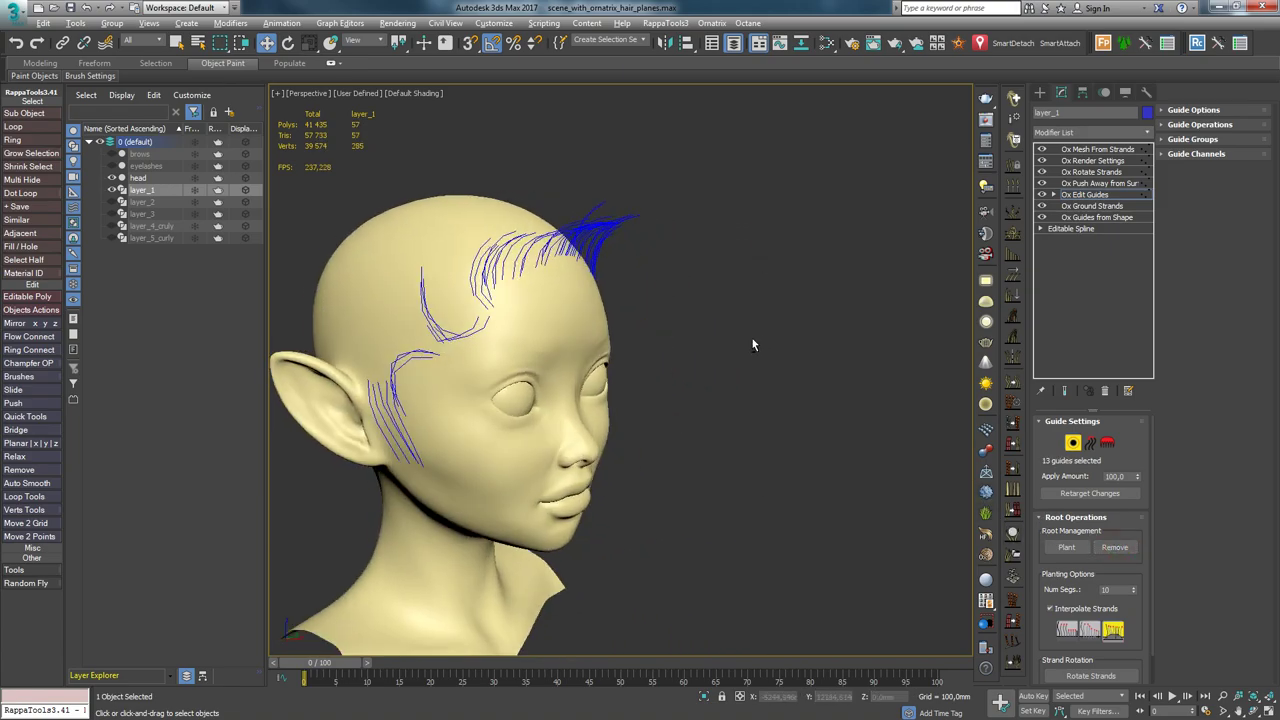
left_click_drag(450, 468, 450, 468)
left_click(1114, 547)
middle_click_drag(690, 365, 601, 327, "alt")
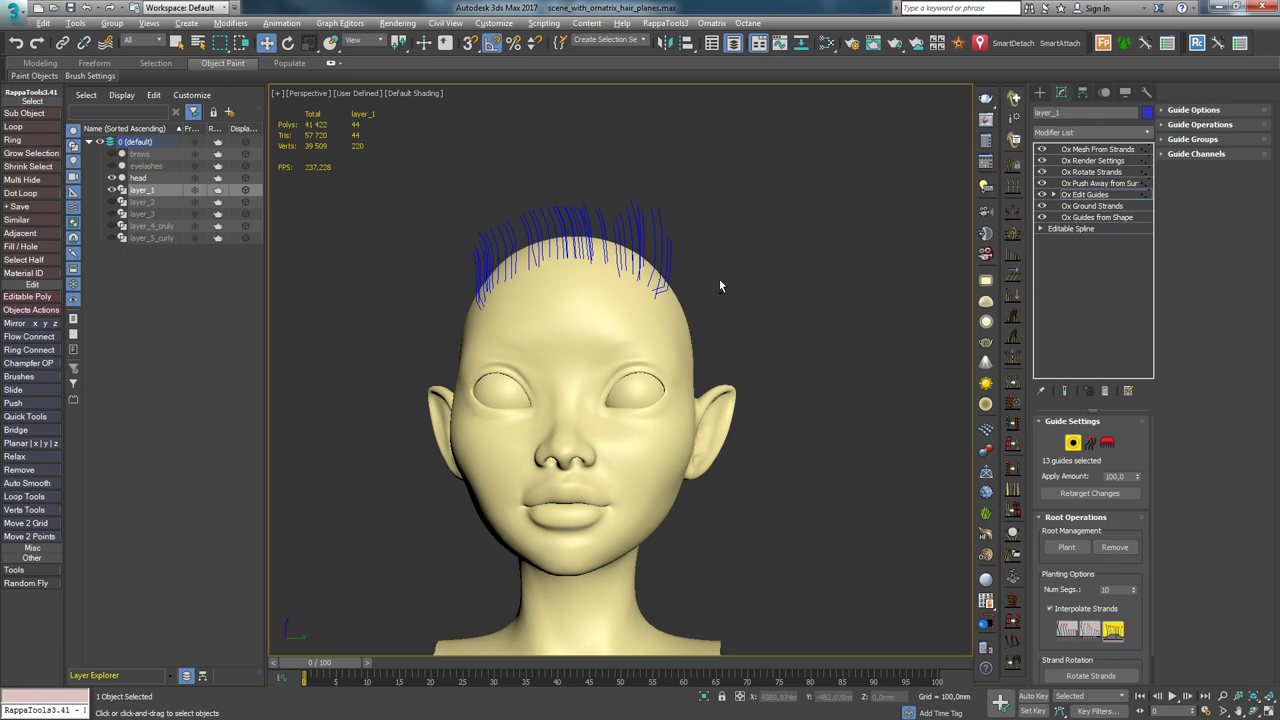
- Plant new layer_1 guide strands along the hairline on the head's left side with Interpolate Strands on
middle_click_drag(719, 286, 800, 300, "alt")
left_click(1061, 390)
middle_click_drag(654, 343, 707, 341, "alt")
left_click(1064, 390)
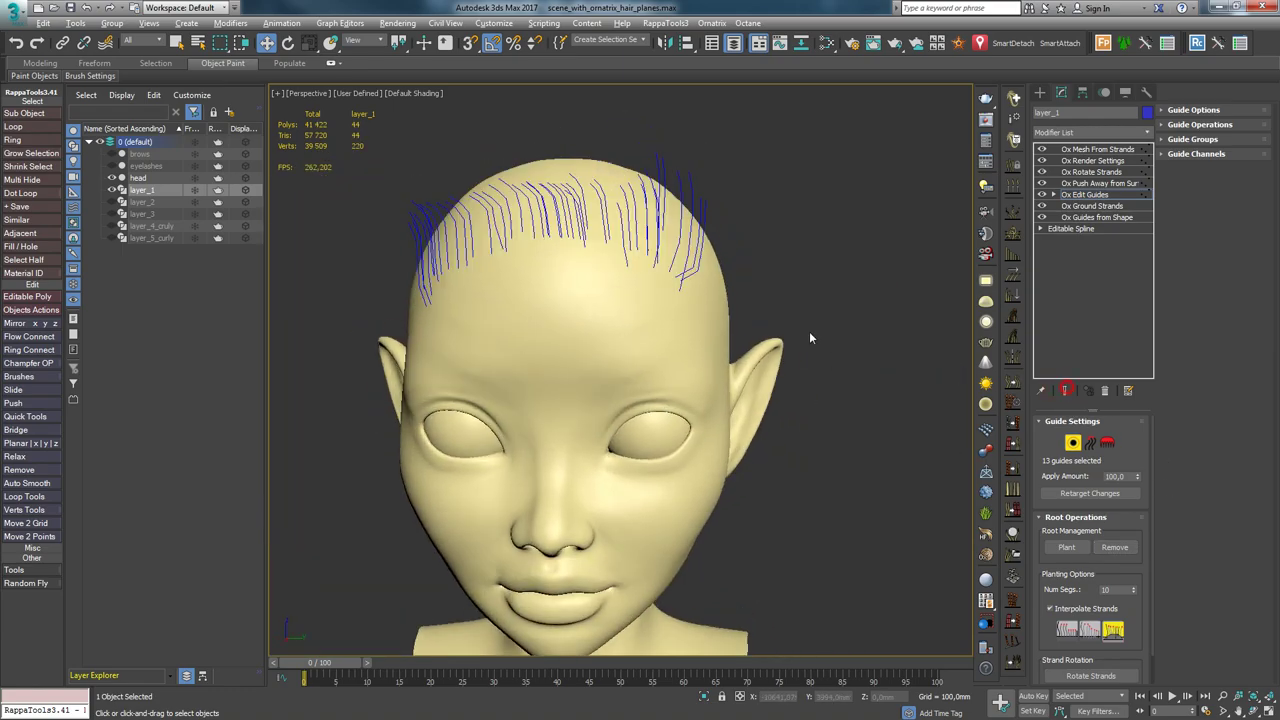
middle_click_drag(811, 337, 1035, 460, "alt")
left_click(1065, 553)
left_click(1079, 548)
middle_click_drag(744, 347, 704, 326, "alt")
left_click(703, 300)
left_click(743, 322)
left_click(769, 354)
left_click(789, 377)
left_click(790, 379)
- Plant new layer_1 guide strands along the hairline on the head's right side down toward the ear
middle_click_drag(806, 409, 648, 366, "alt")
left_click(445, 310)
left_click(391, 317)
left_click(371, 347)
left_click(388, 343)
left_click(375, 347)
left_click(349, 377)
left_click(332, 391)
left_click(332, 392)
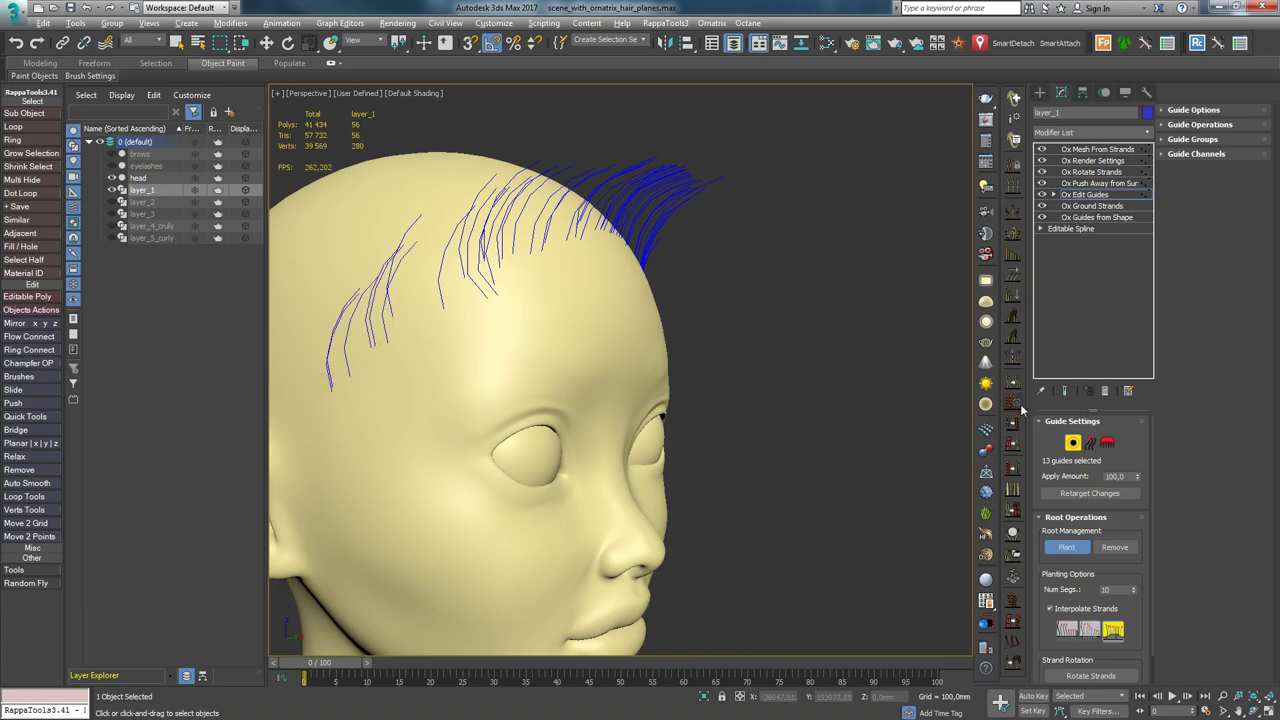
- Show the layer_1 end result, return to its Ox Mesh From Strands modifier and deselect the hair
left_click(1063, 391)
scroll(549, 337, "down", 3)
middle_click_drag(549, 337, 685, 278, "alt")
key("w")
left_click(1097, 150)
middle_click_drag(643, 240, 738, 268, "alt")
left_click(740, 271)
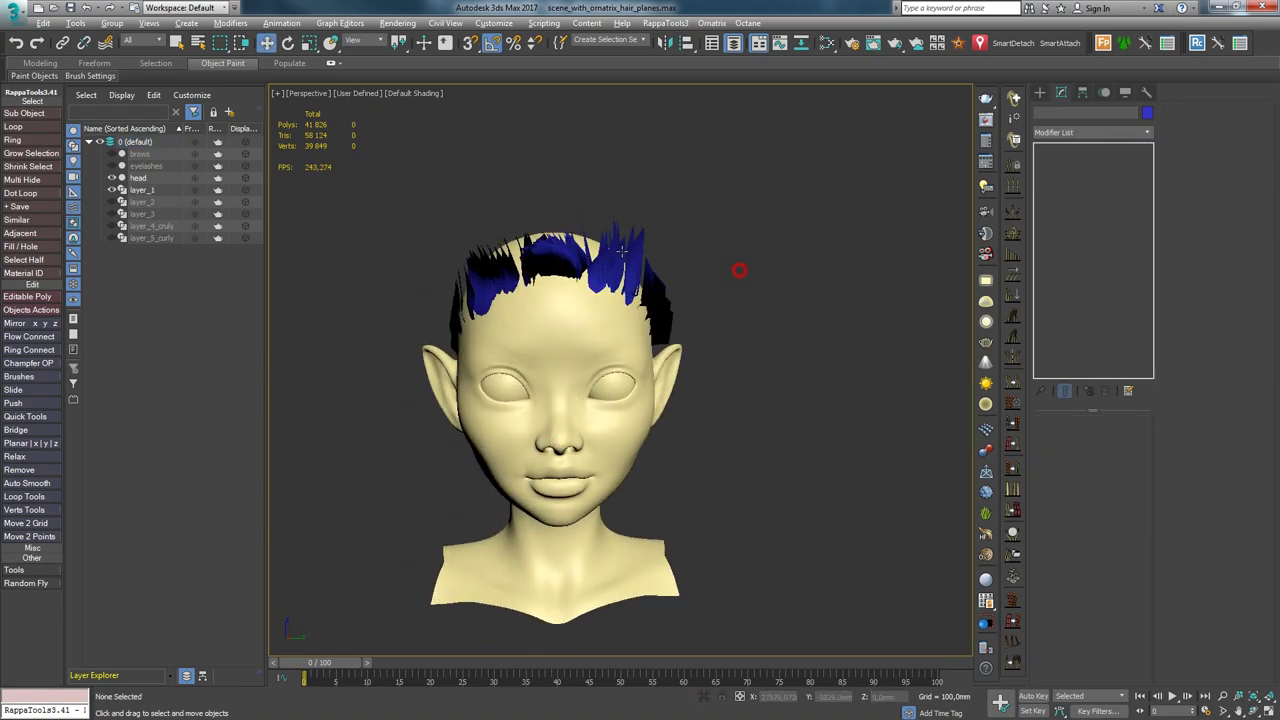
- Select layer_5_curly, display layer_4_cruly beside it, and toggle the end result to compare its guides and mesh
left_click(120, 202)
left_click(150, 238)
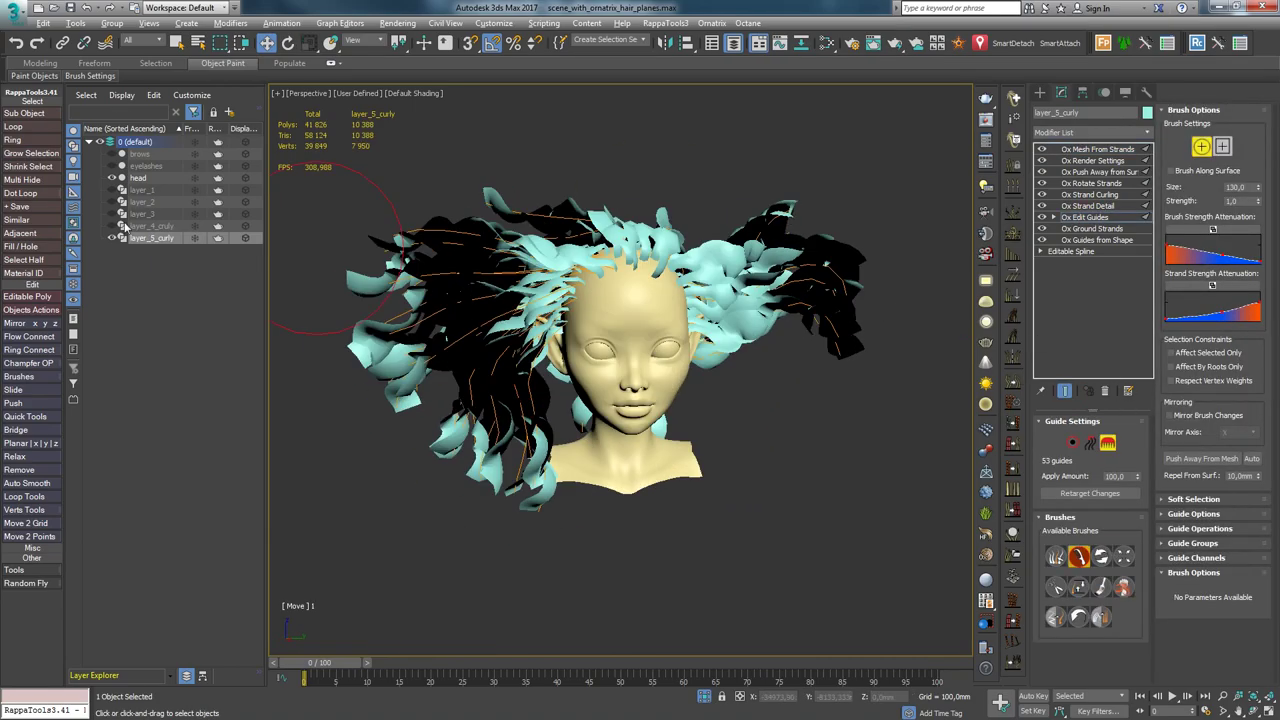
left_click(112, 226)
left_click(1067, 392)
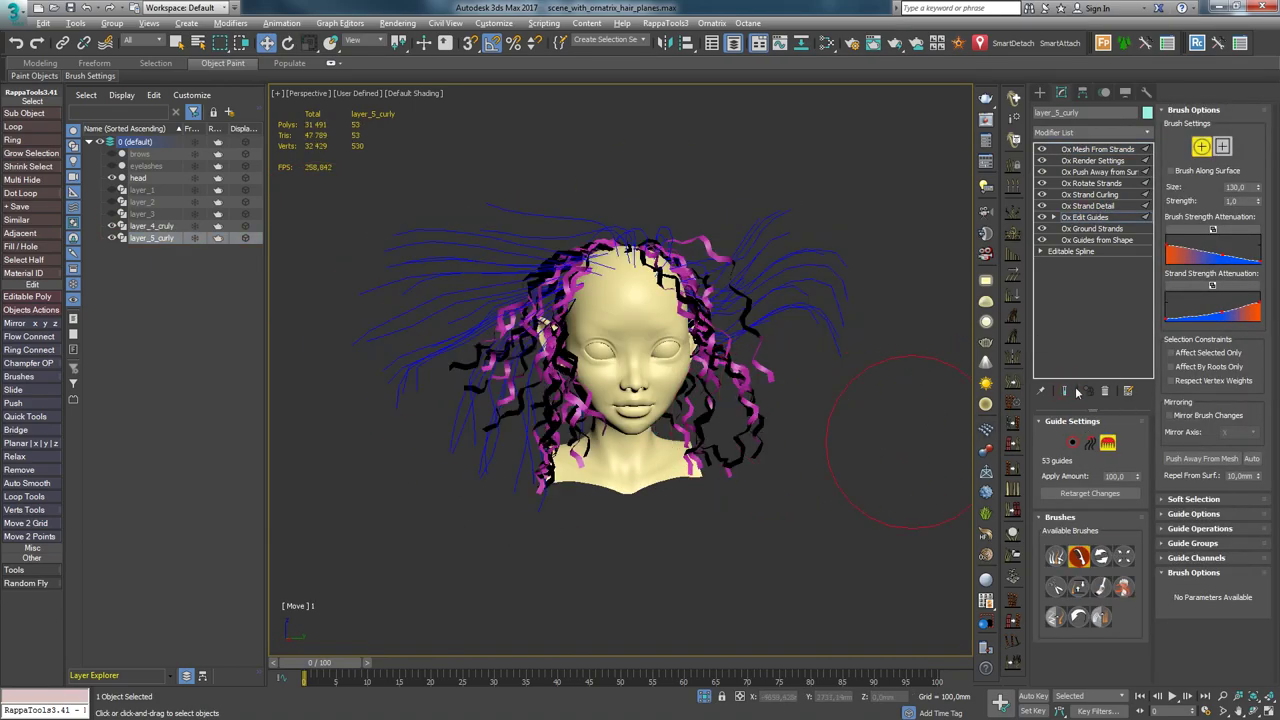
left_click(1067, 392)
- Select the layer_3 hair and open its Ox Edit Guides modifier with the Move brush active
left_click(1040, 92)
left_click(850, 430)
left_click(745, 400)
left_click(1061, 92)
left_click(1097, 206)
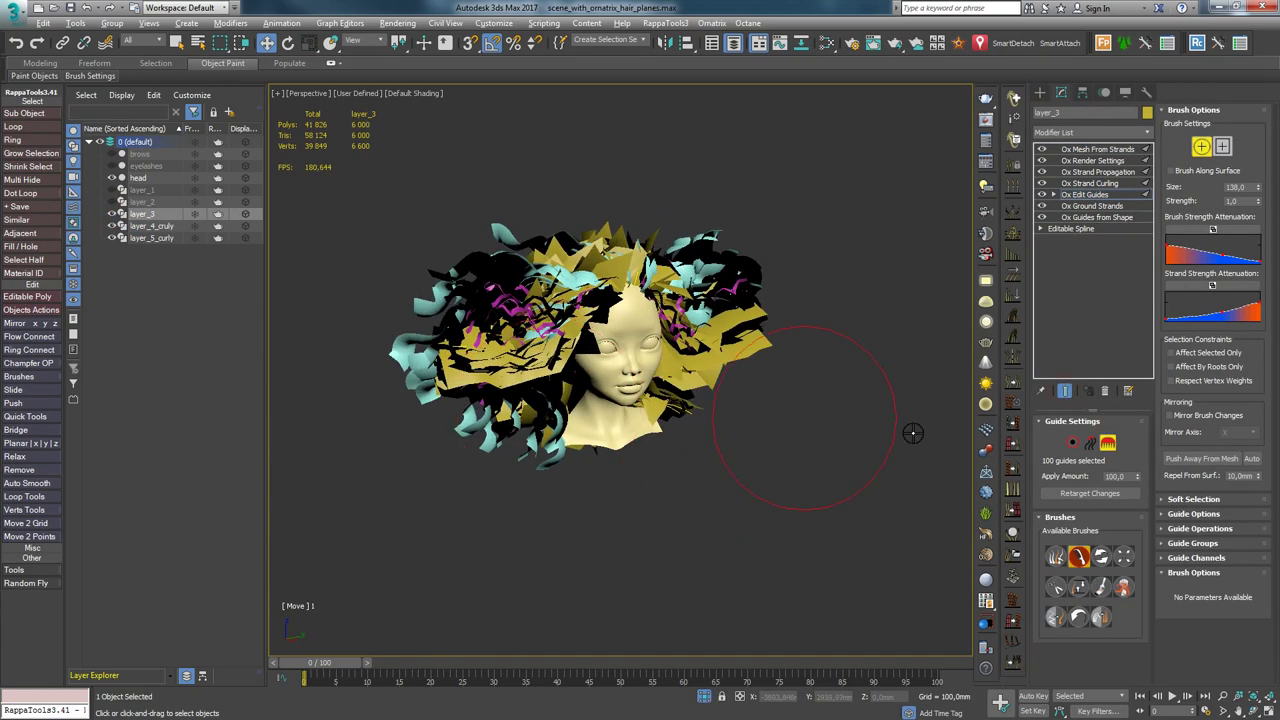
- Isolate layer_4_cruly with the head, select it and open its Ox Strand Detail modifier
left_click(808, 471)
left_click(112, 190)
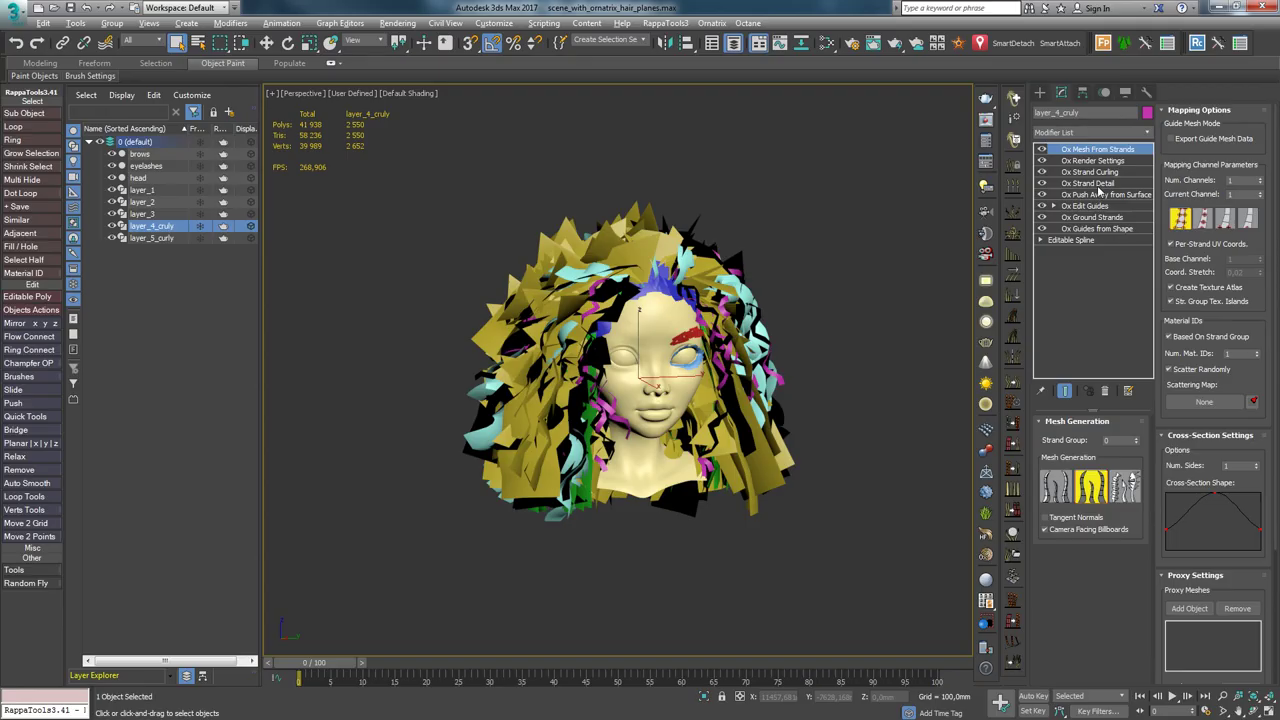
left_click(1098, 184)
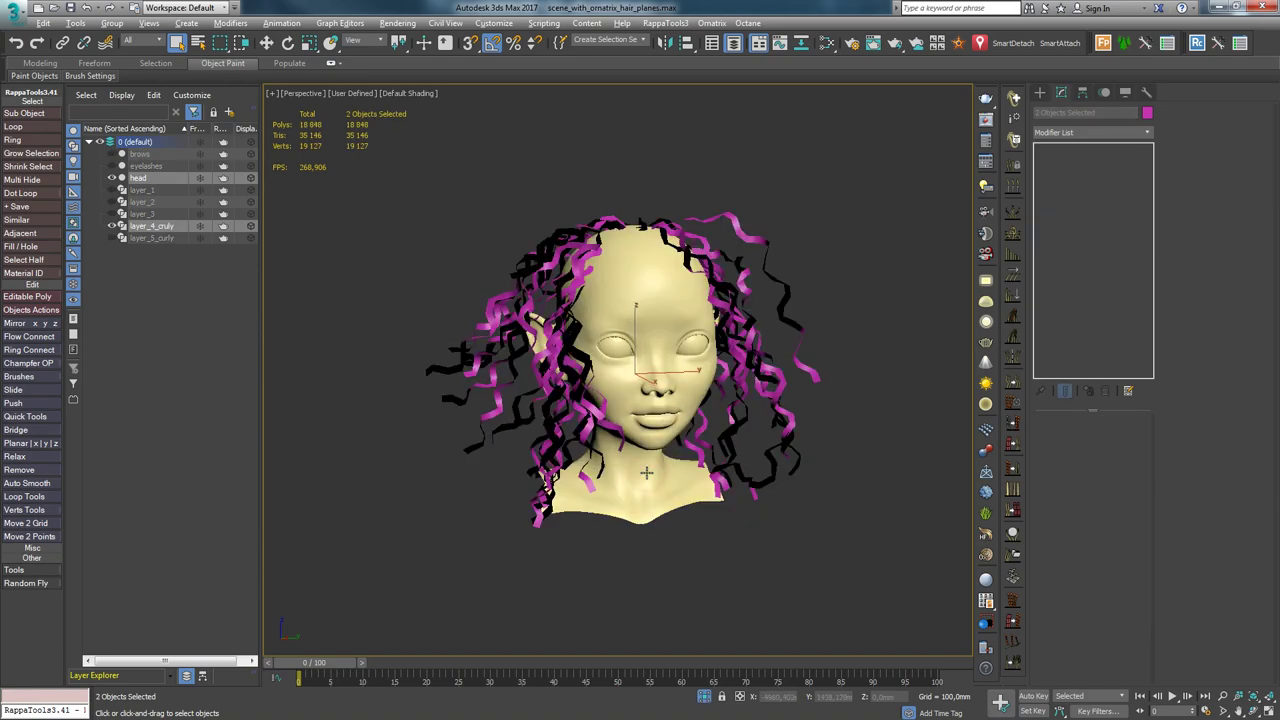
left_click(832, 360)
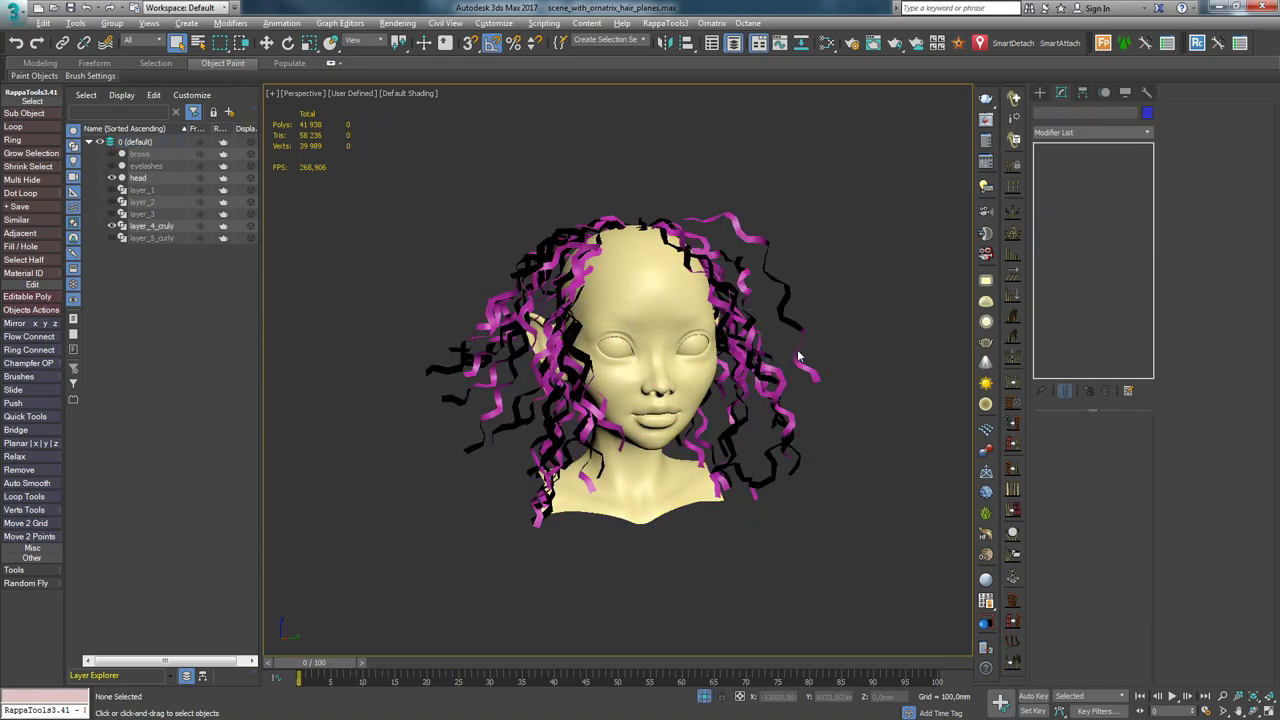
left_click(800, 360)
left_click(1106, 186)
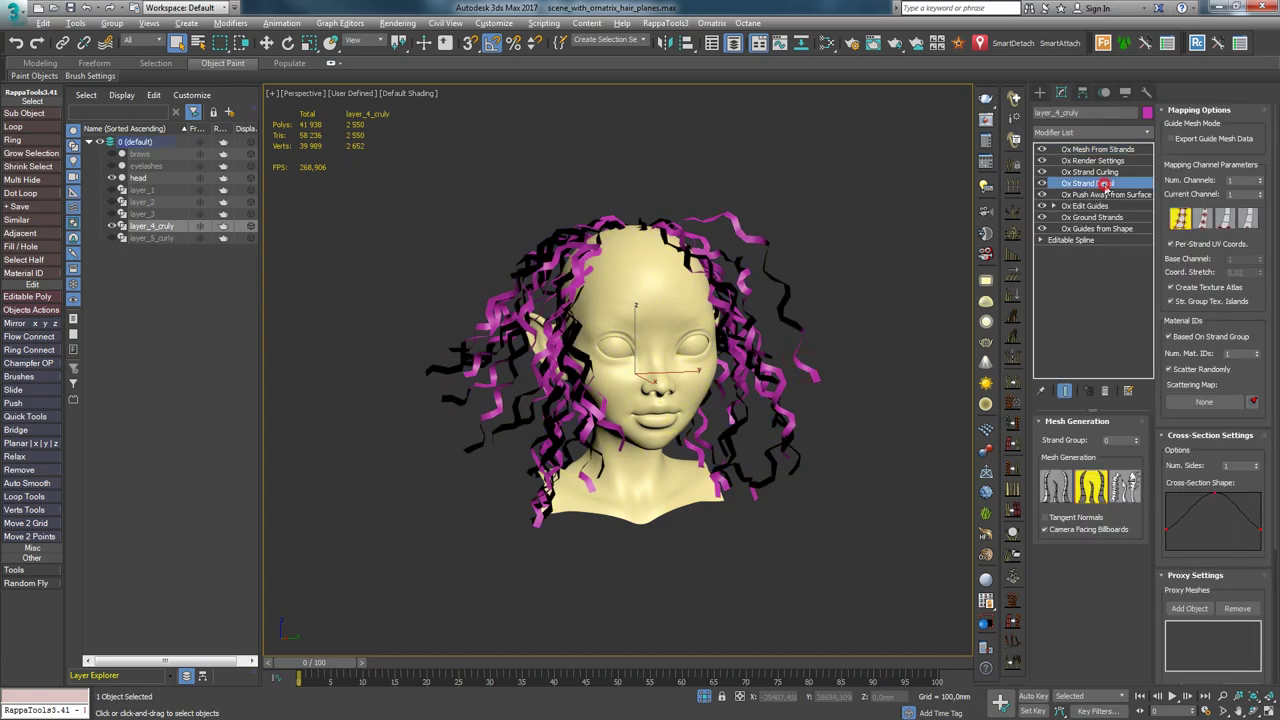
- Try viewport segment counts of 13, 27 and 3 for layer_4_cruly in Ox Strand Detail
left_click_drag(1134, 476, 1134, 477)
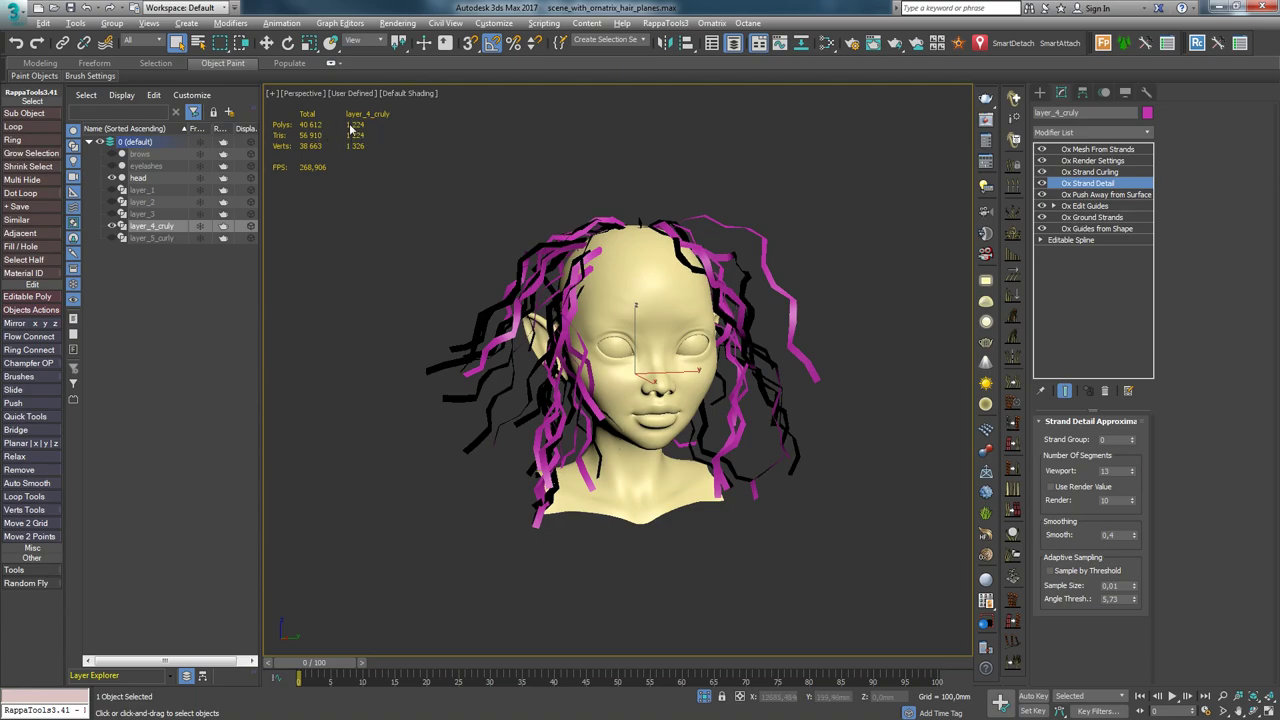
left_click_drag(1132, 471, 1131, 468)
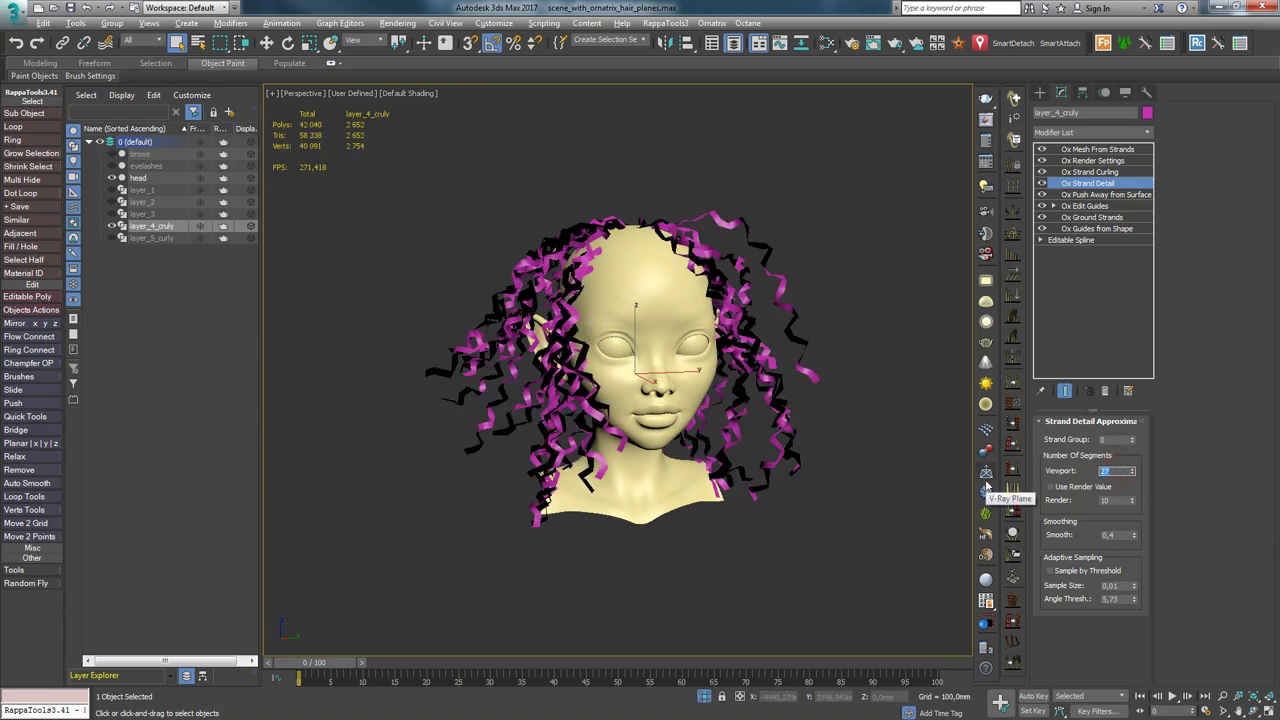
type("3")
key("Return")
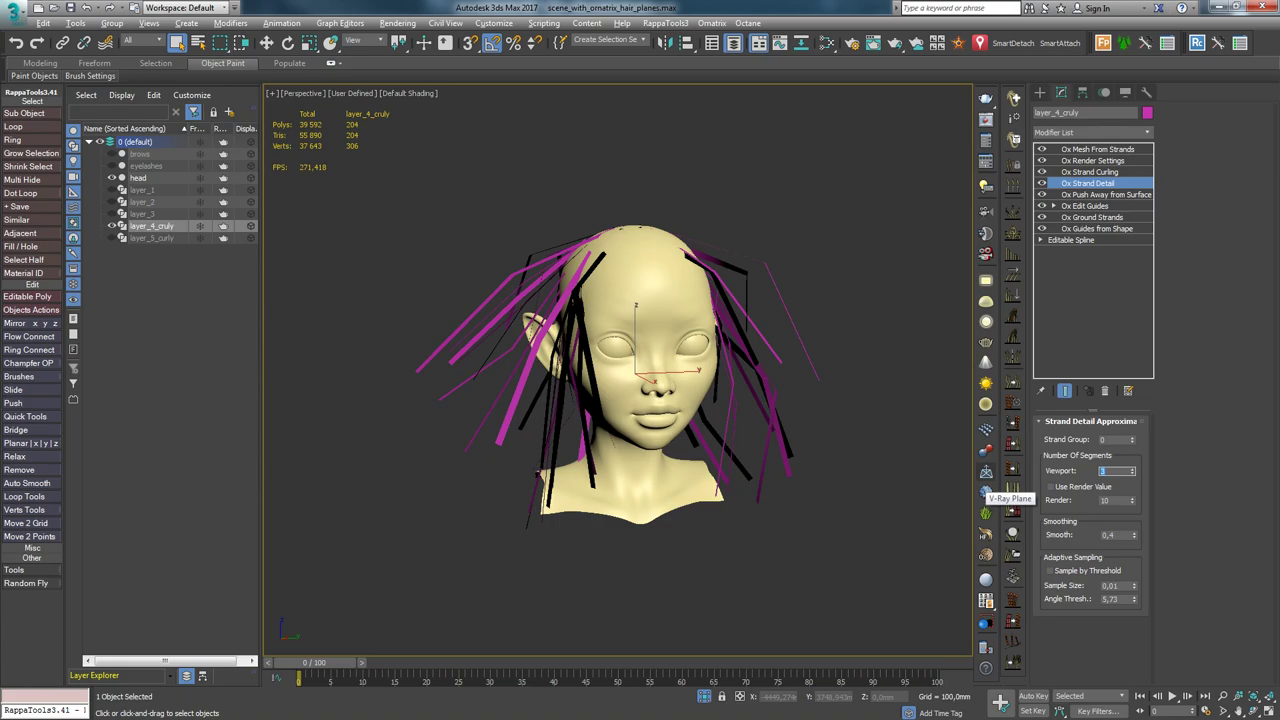
- Raise the viewport segments of layer_4_cruly through 5, 6 and 7 to 8
type("5")
key("Return")
type("6")
key("Return")
type("7")
key("Return")
type("8")
key("Return")
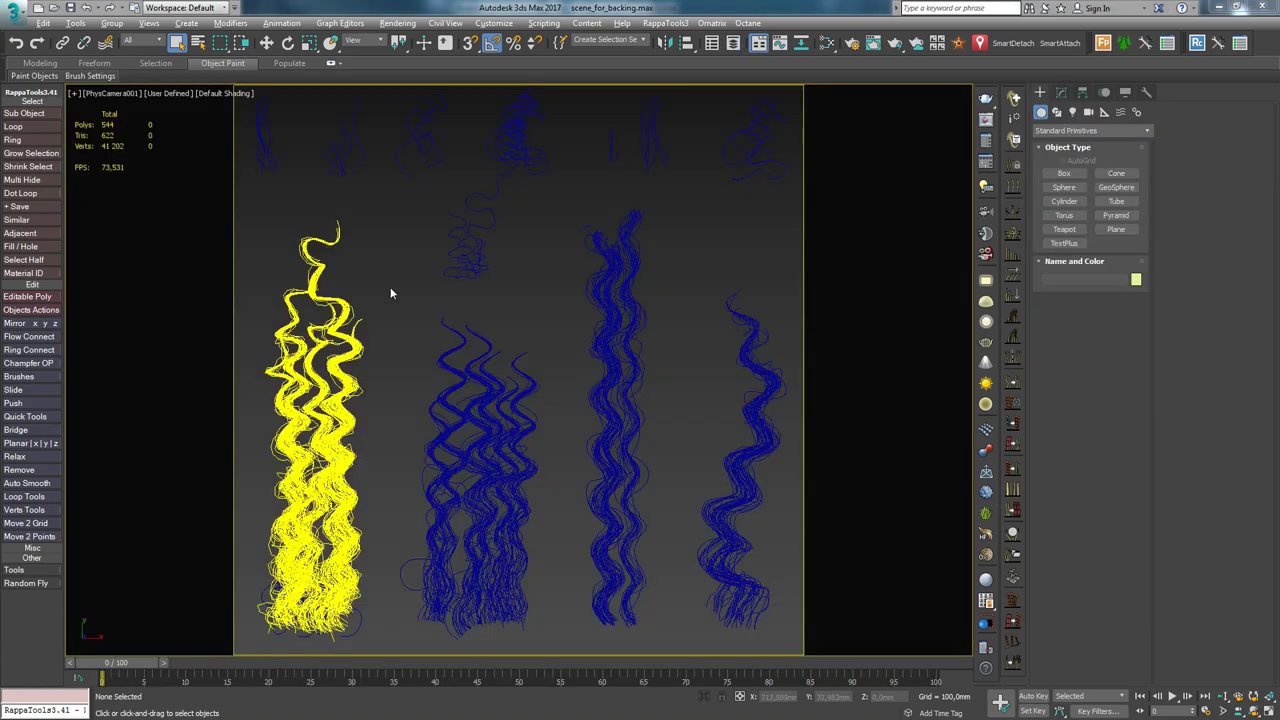
- In scene_for_backing.max, select main_layer and disable its Ox Strand Curling and upper Ox Strand Frizz modifiers
left_click(330, 372)
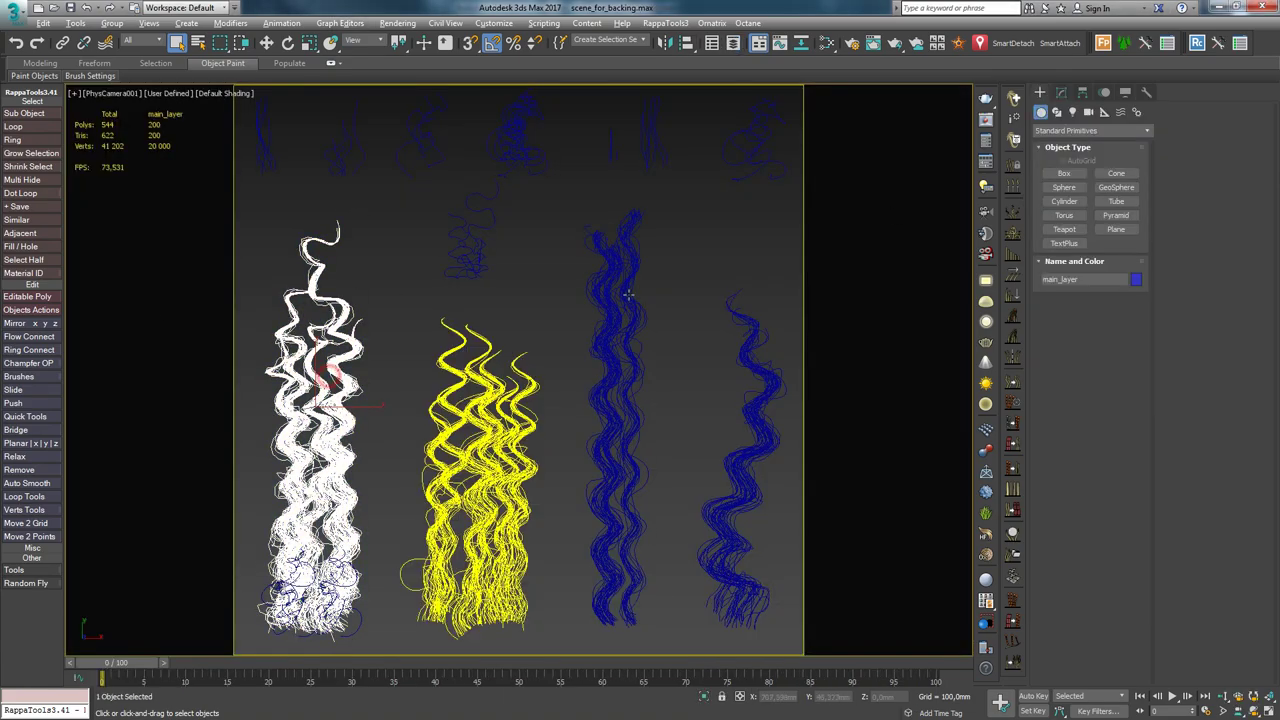
left_click(1062, 92)
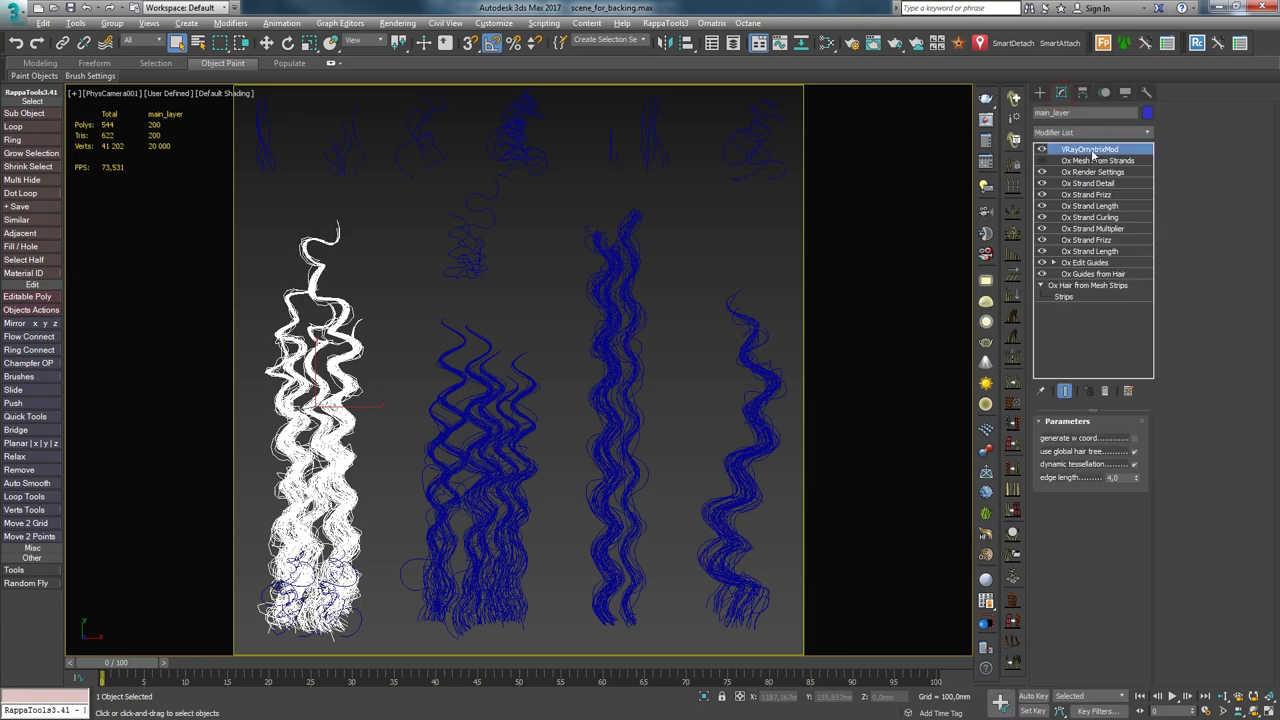
left_click(1042, 218)
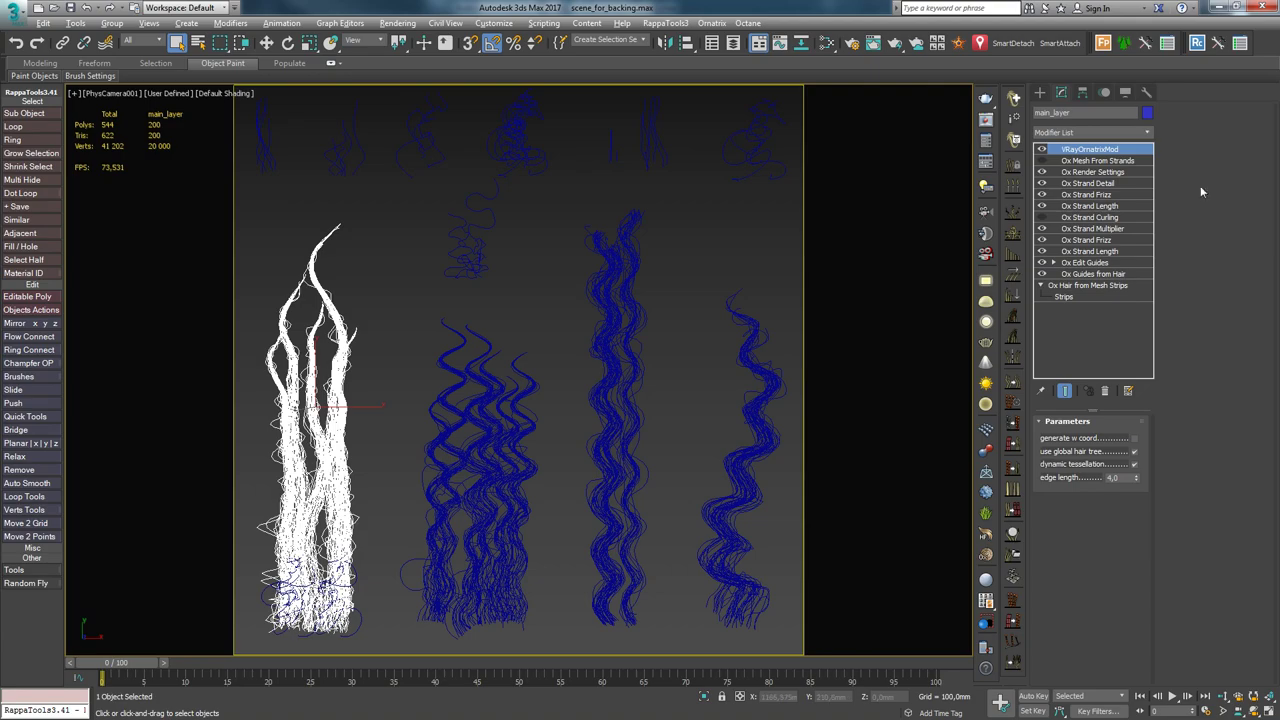
left_click(1042, 194)
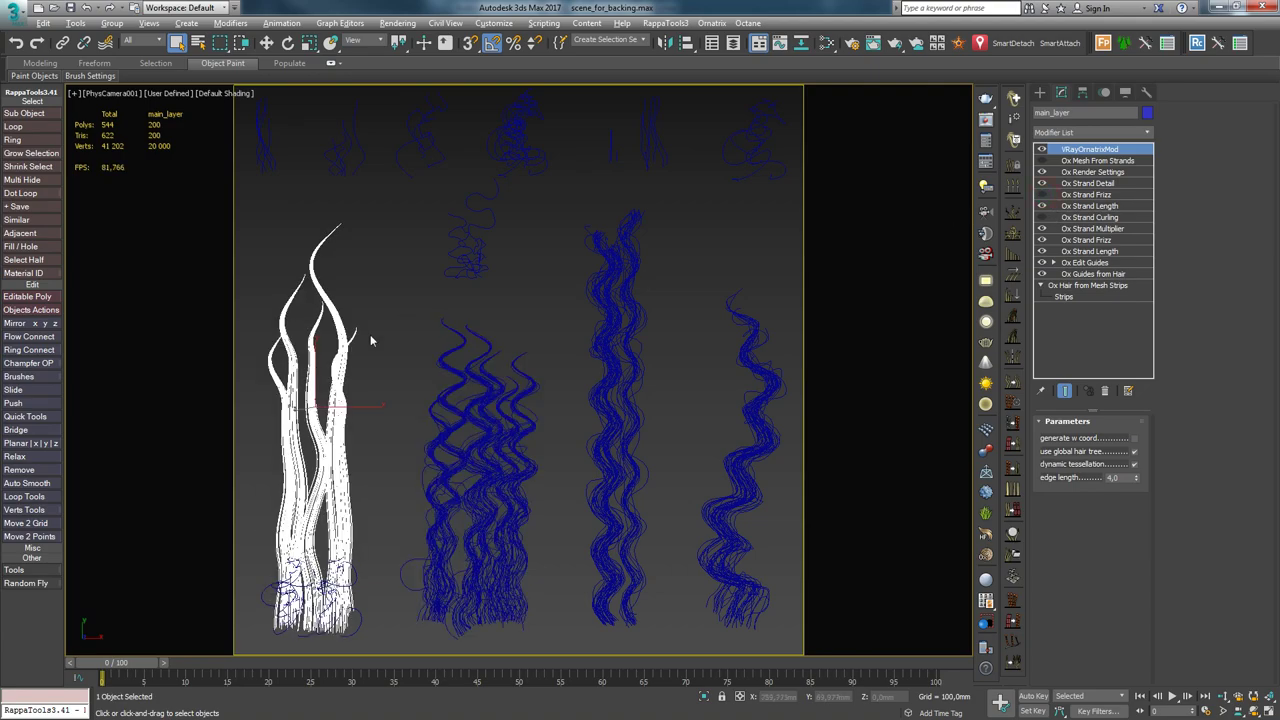
- Set the upper Ox Strand Length of main_layer to 0,91 and disable its Ox Strand Multiplier and lower Ox Strand Frizz
left_click(1113, 205)
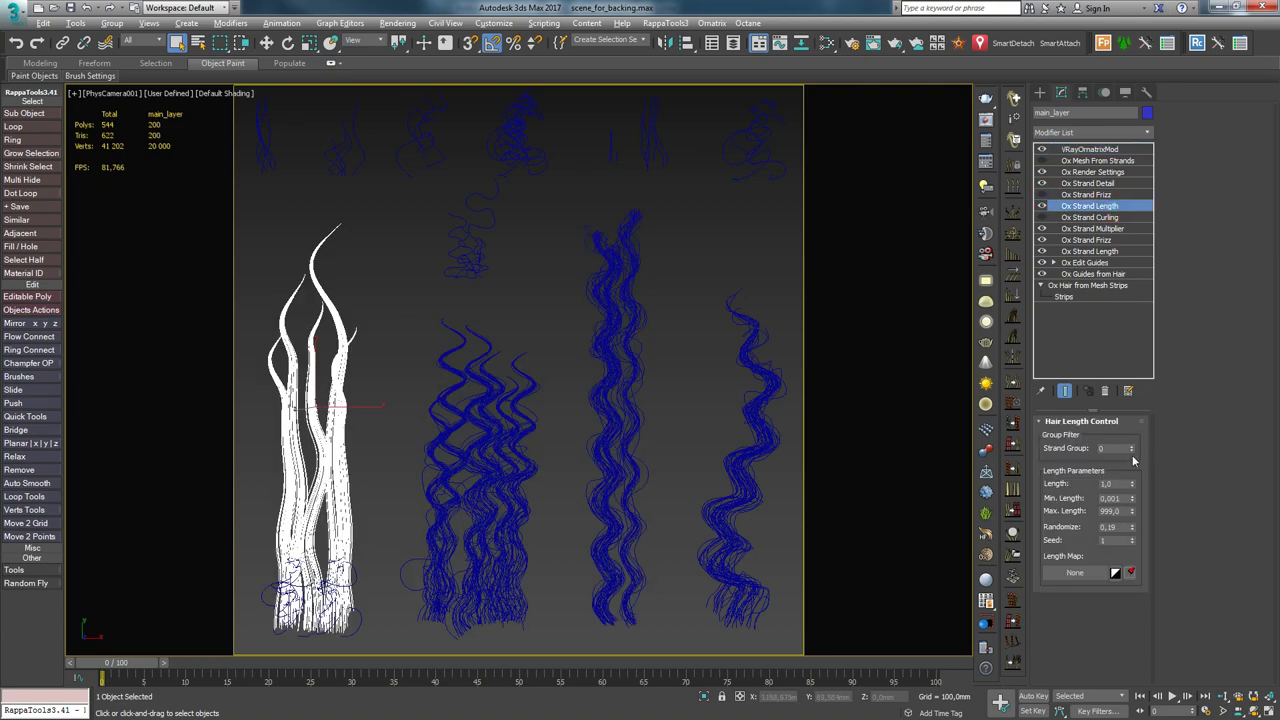
left_click_drag(1134, 485, 1133, 484)
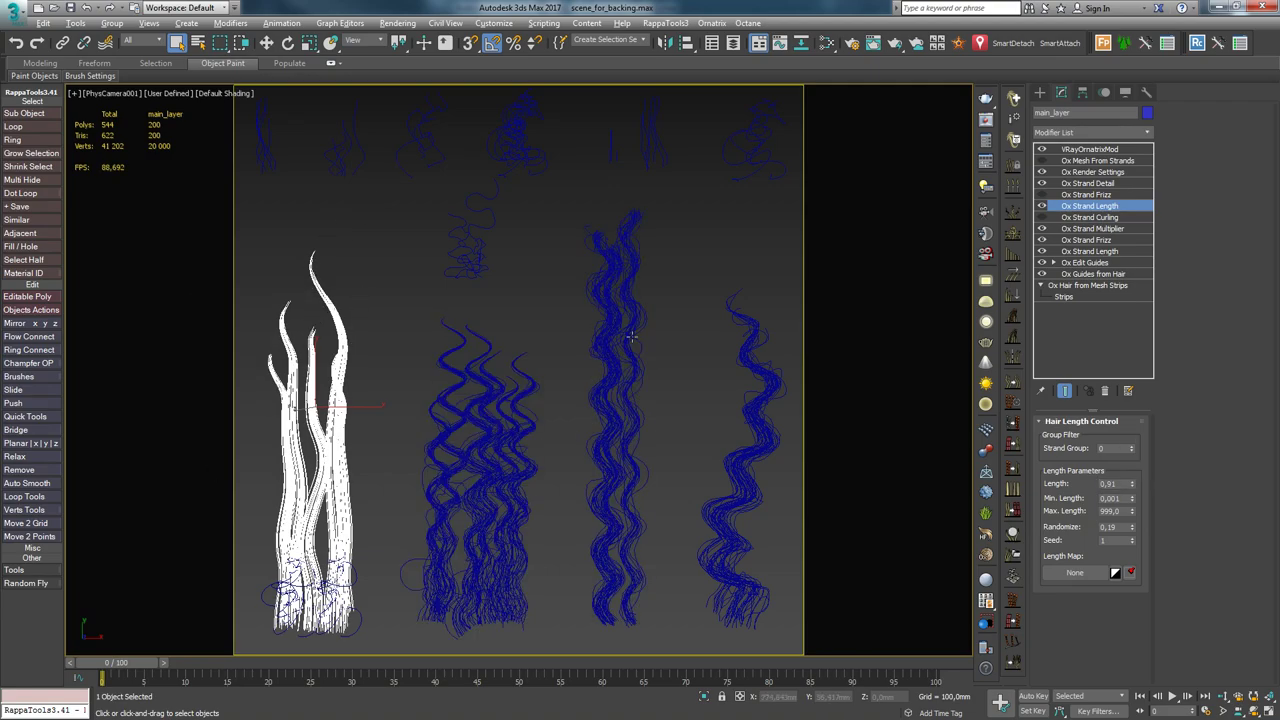
left_click(1042, 229)
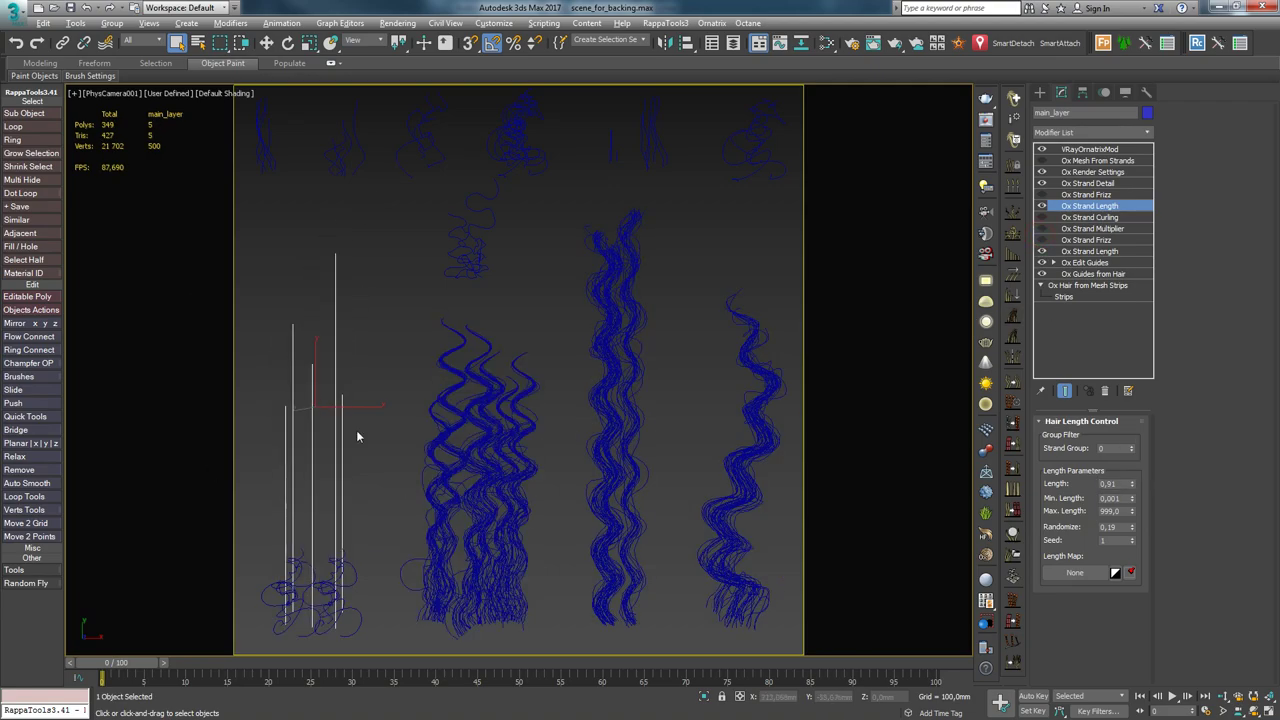
- Set the upper Ox Strand Length of main_layer to 1,0 and re-enable its Ox Strand Curling, Ox Strand Multiplier and both Ox Strand Frizz modifiers
mouse_move(1136, 485)
left_mouse_down()
mouse_move(1141, 462)
mouse_move(1149, 480)
left_mouse_up()
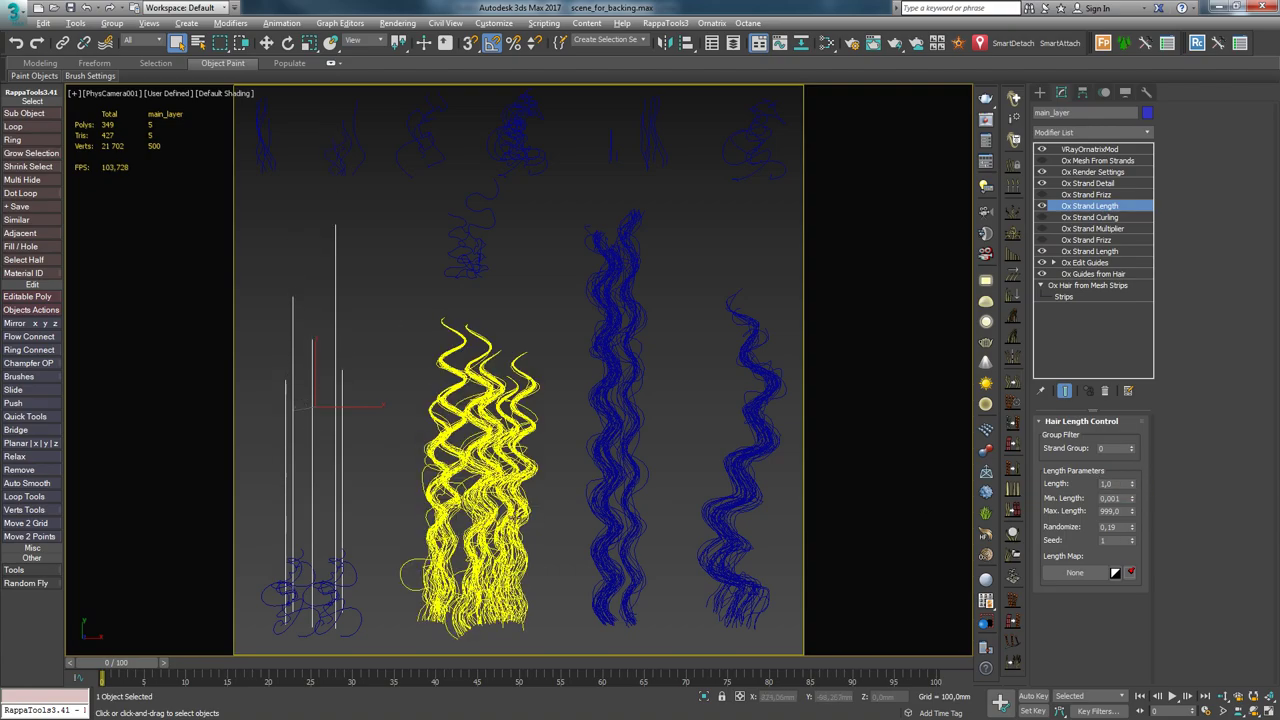
left_click(1043, 218)
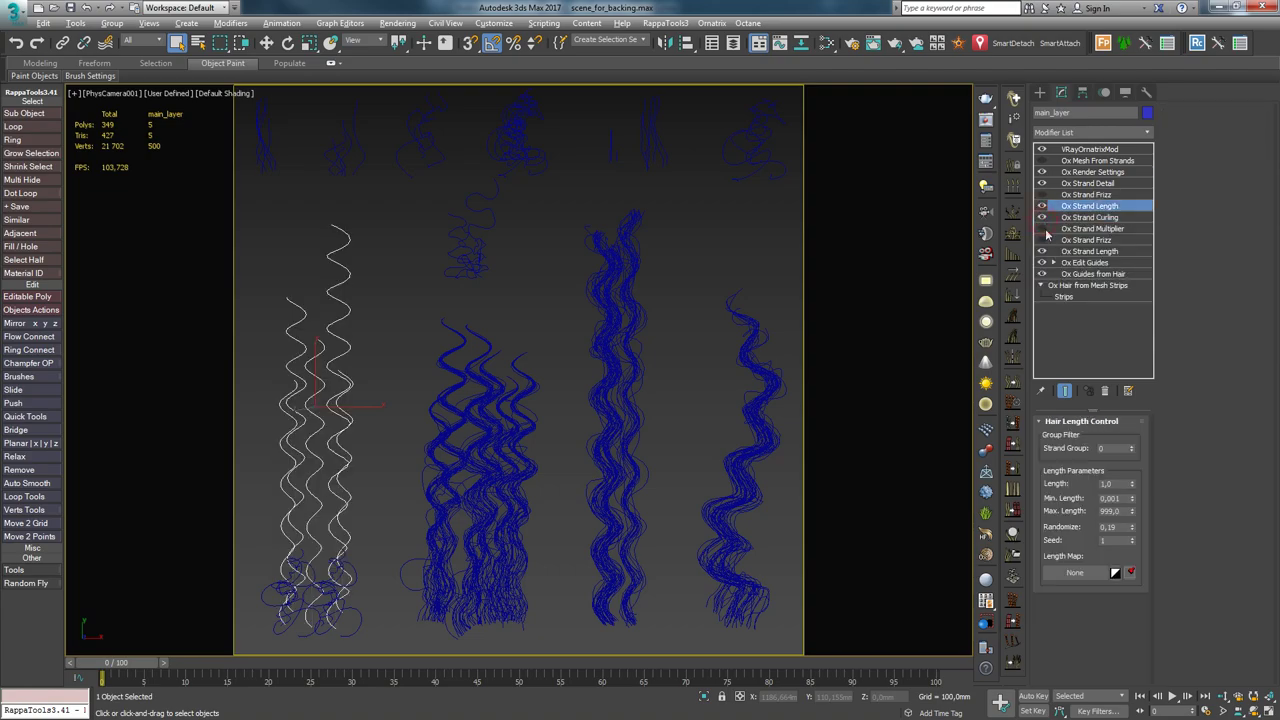
left_click(1043, 230)
left_click(1042, 240)
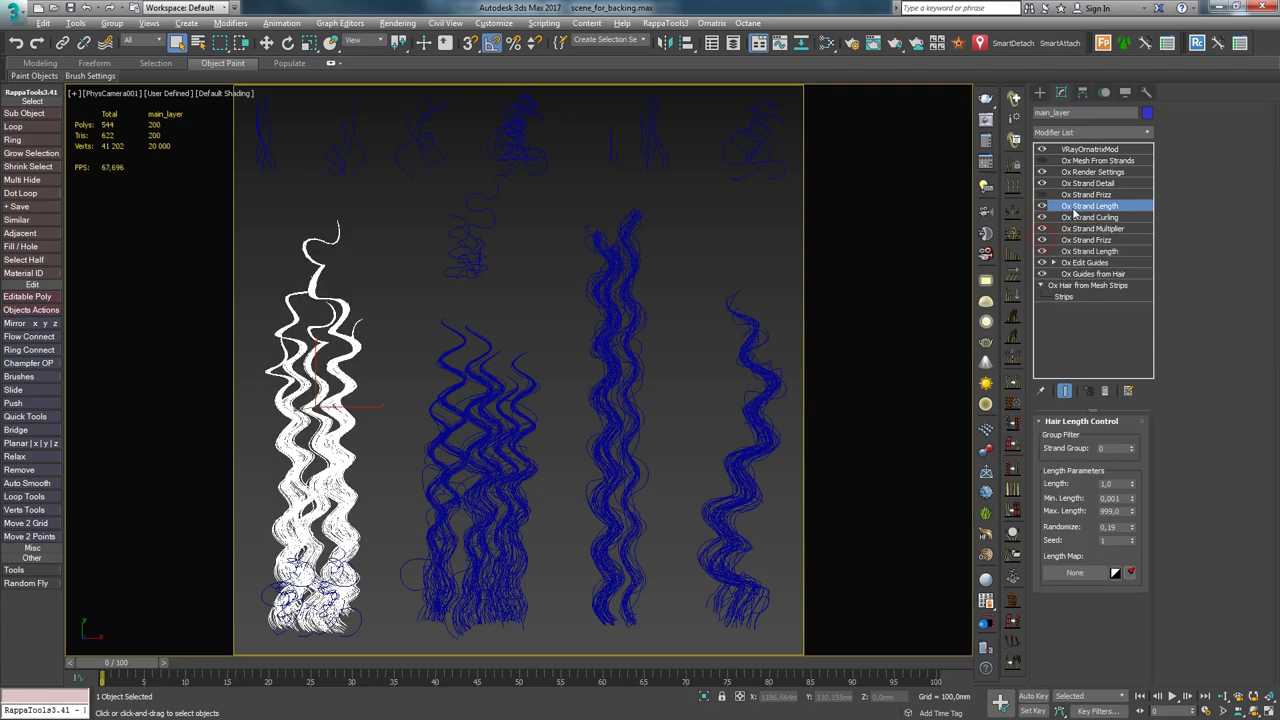
left_click(1042, 195)
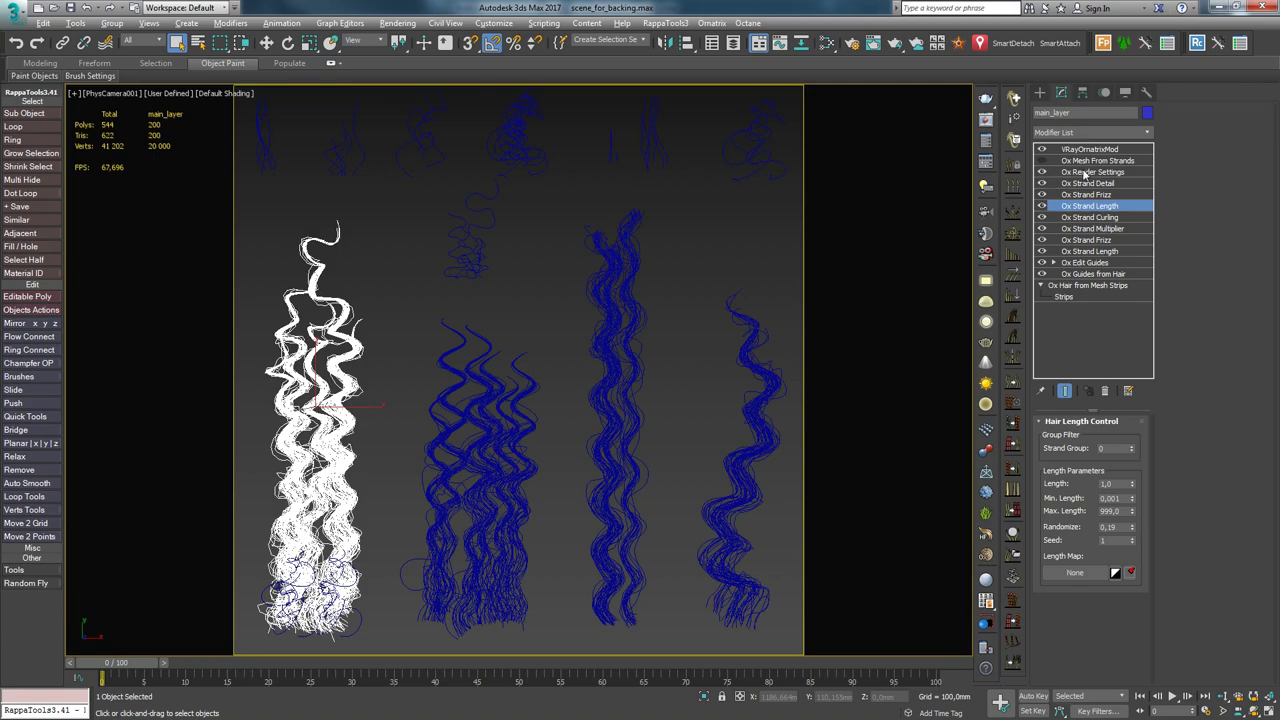
- Review the modifier stacks of curly_layer, small_curles and small_curly_2, then clear the selection
left_click(525, 368)
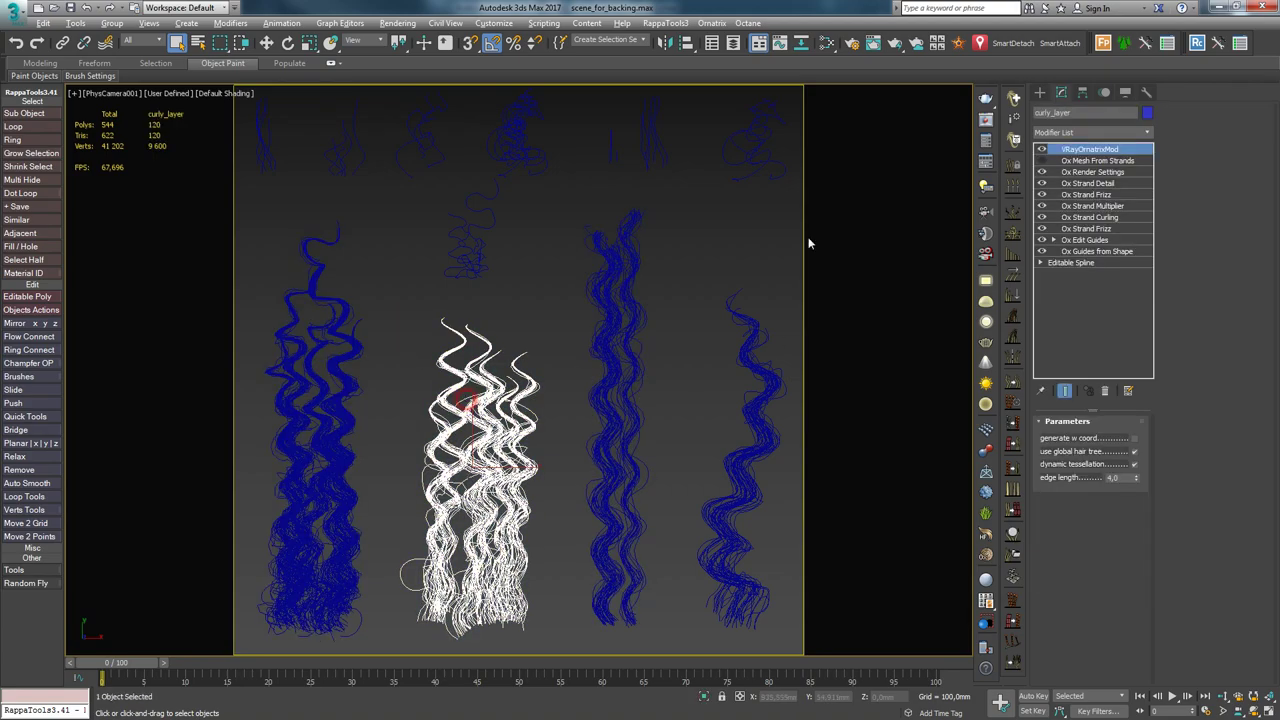
left_click(588, 231)
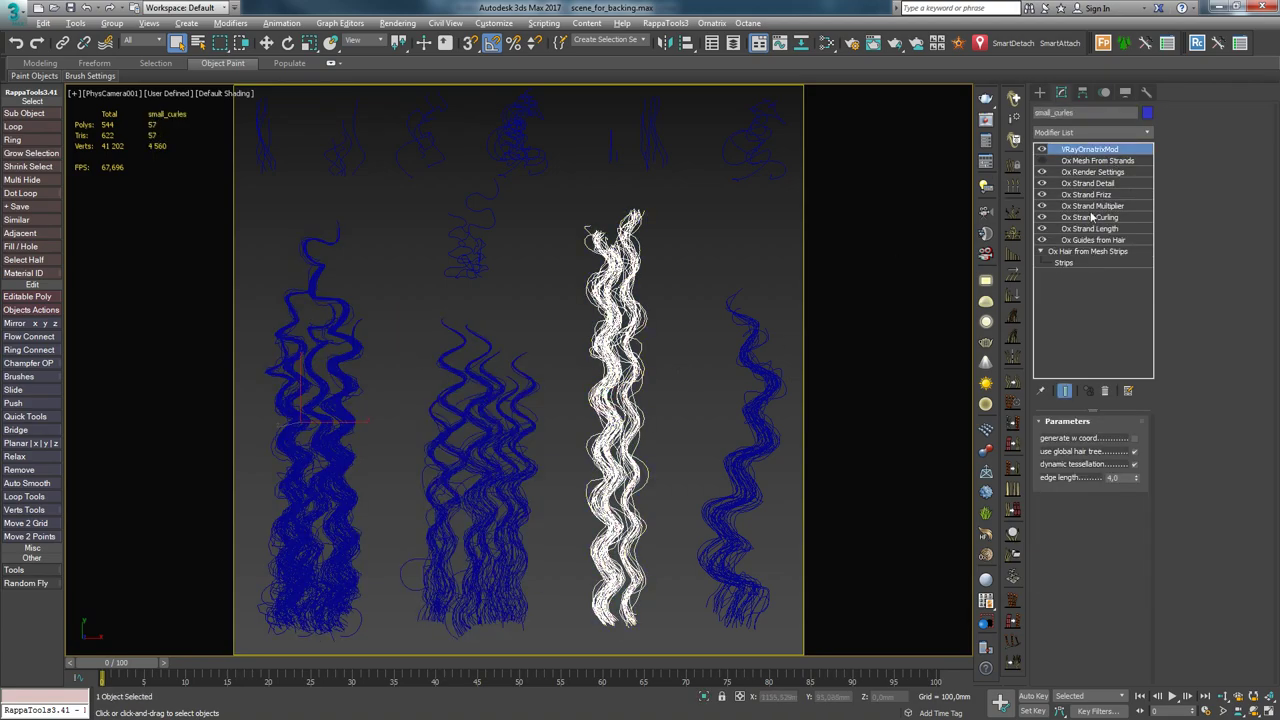
left_click(760, 400)
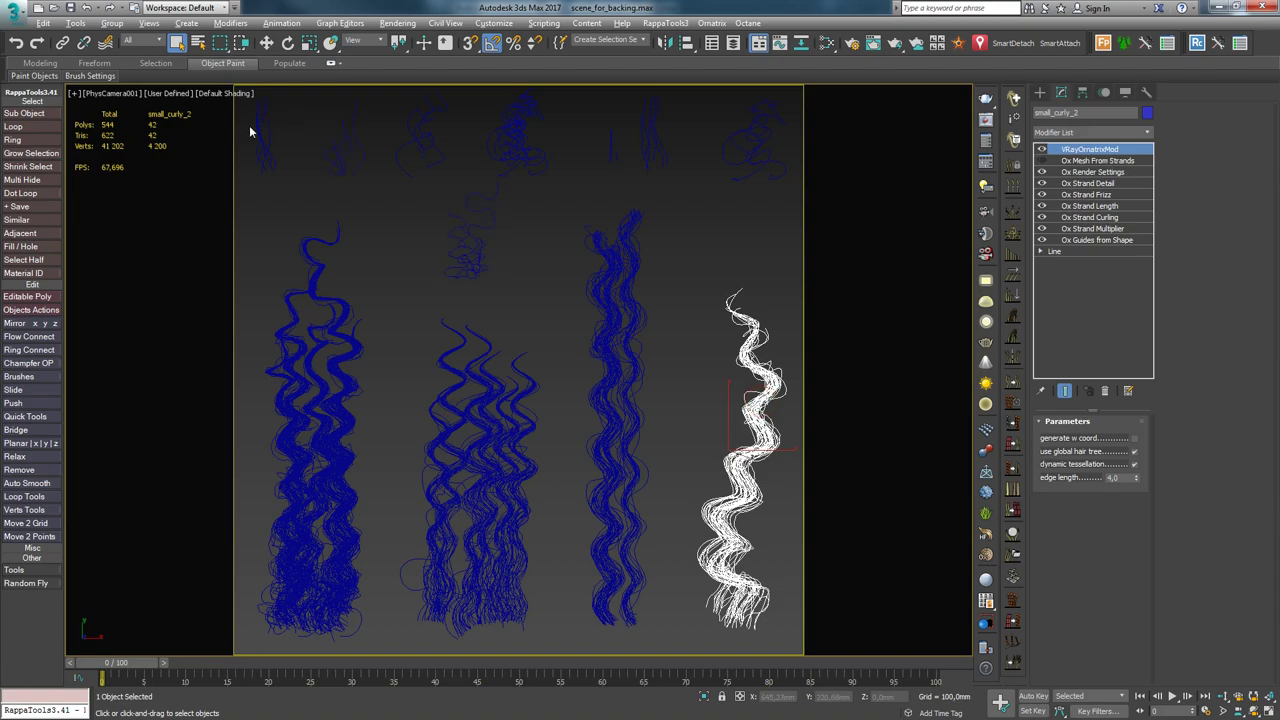
left_click_drag(294, 147, 632, 185)
left_click(683, 218)
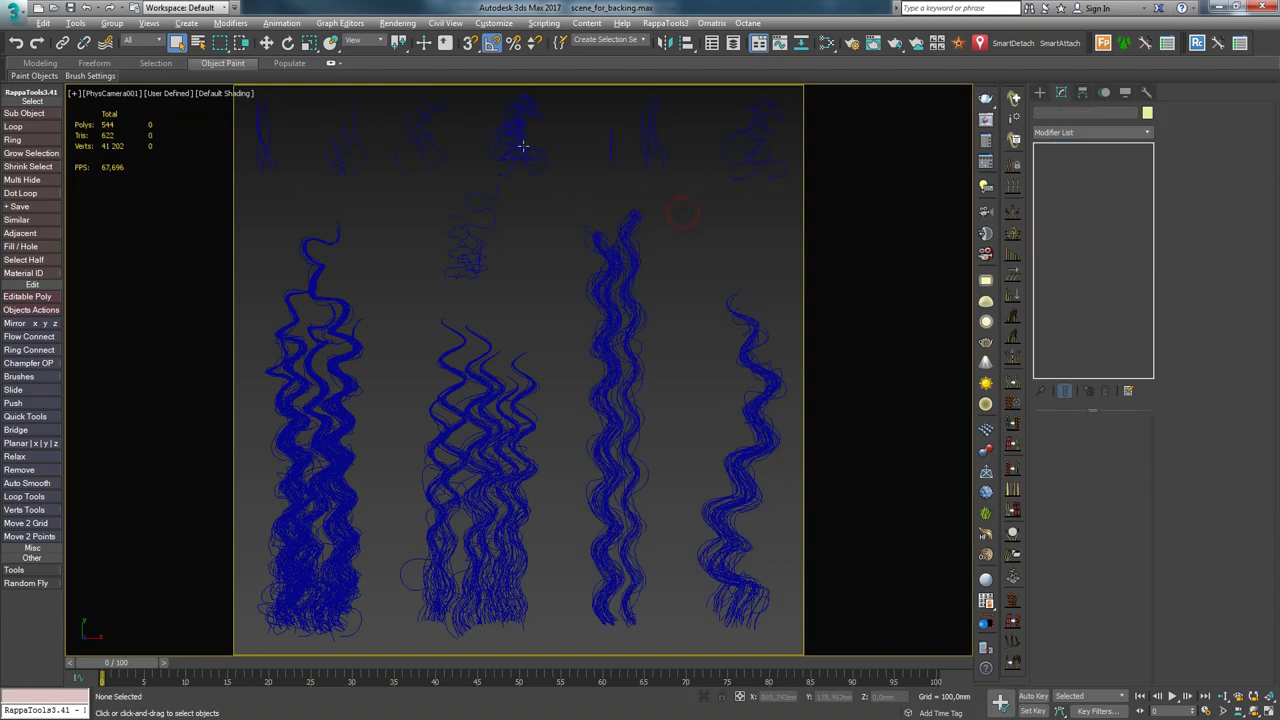
left_click(523, 143)
left_click(716, 270)
- Run the Ornatrix game tool script from the other (E:) drive
left_click(558, 24)
left_click(568, 137)
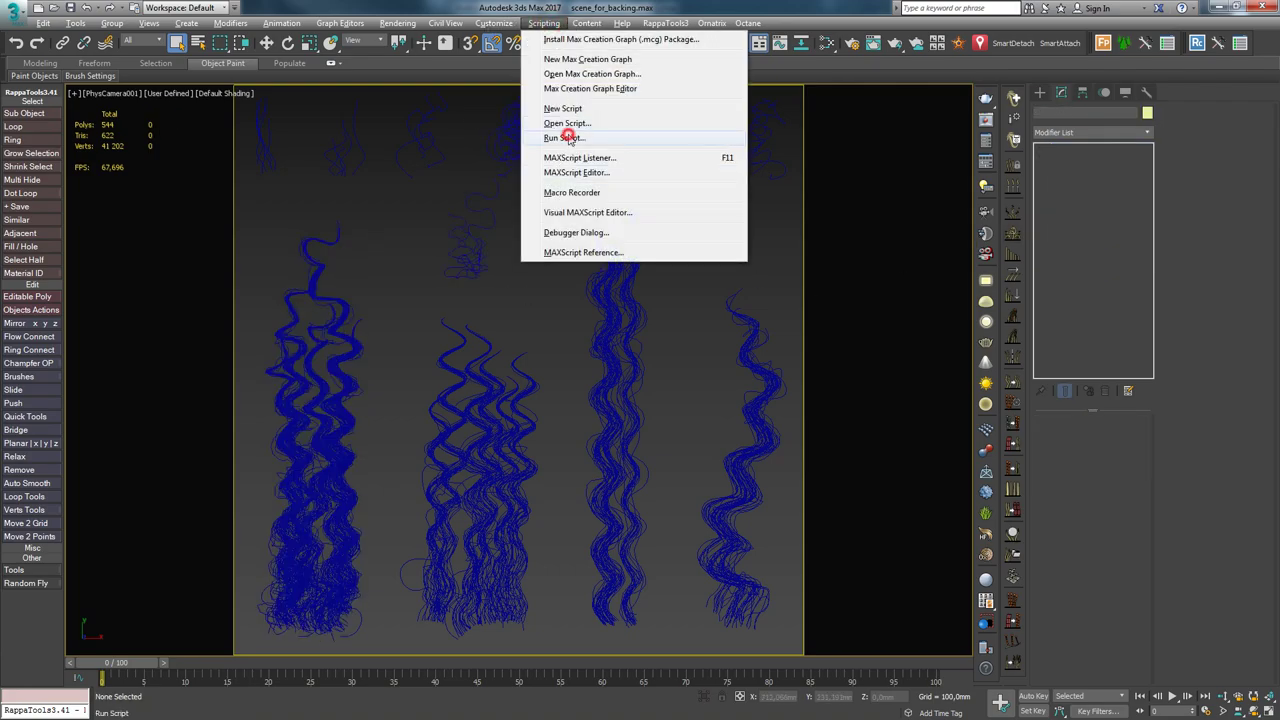
left_click(38, 185)
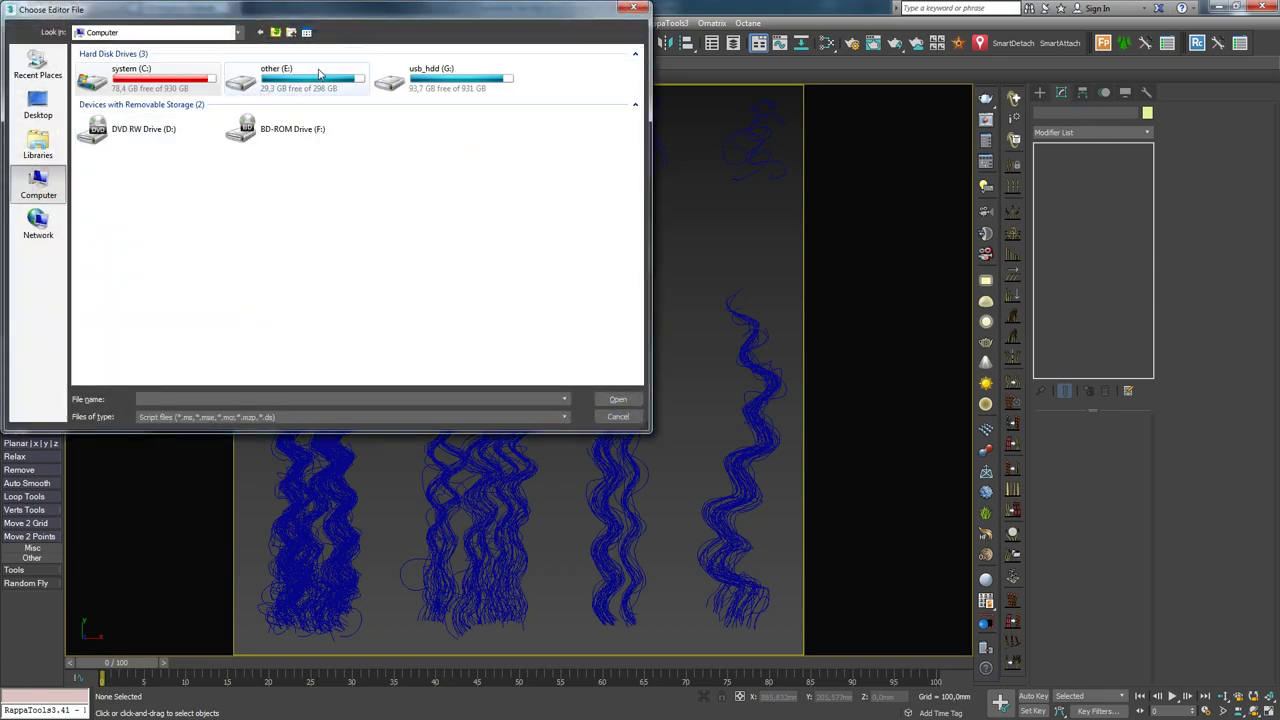
double_click(320, 76)
double_click(598, 82)
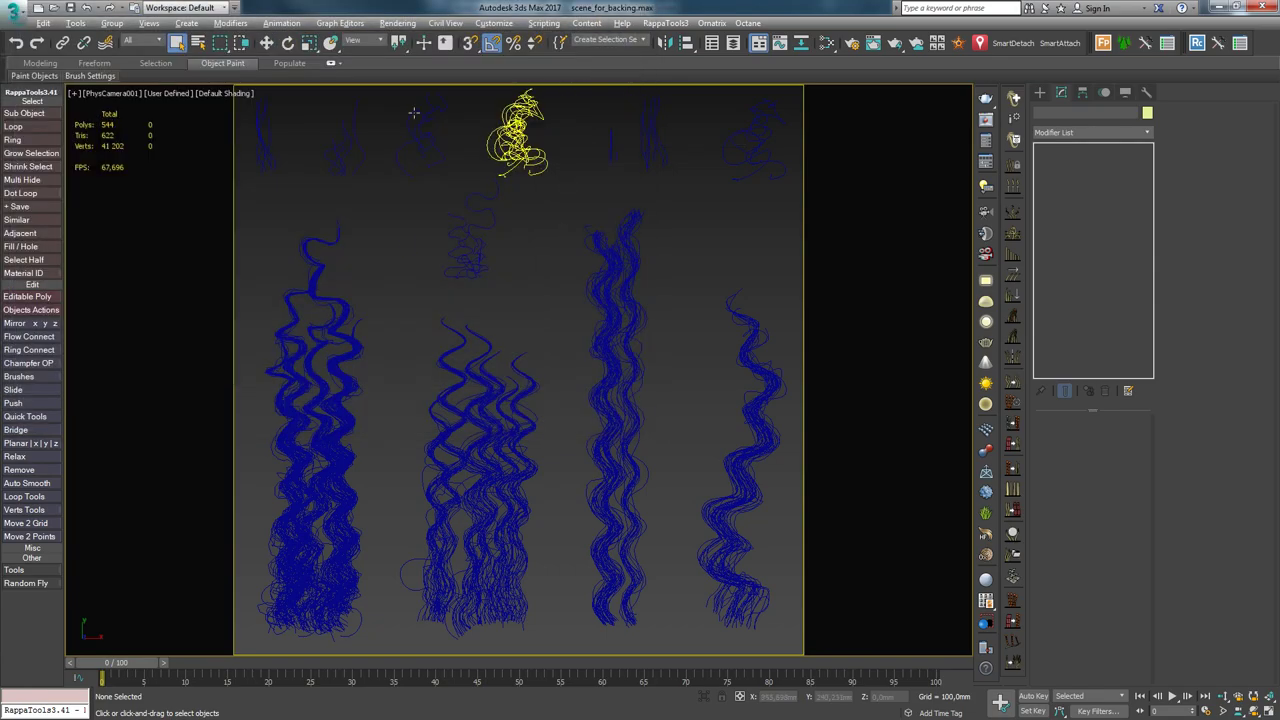
- Customize the interface by adding the OrnatrixGameTool action from its own category to the main toolbar
left_click(486, 24)
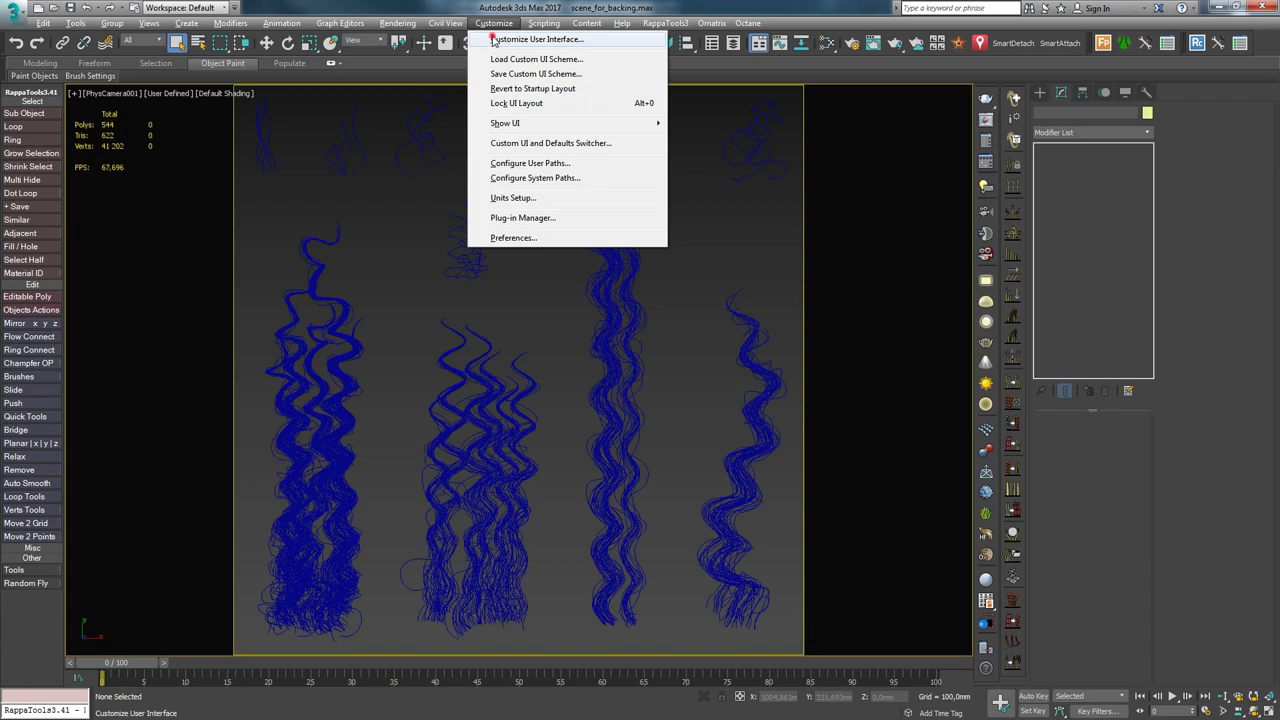
left_click(493, 41)
left_click(448, 168)
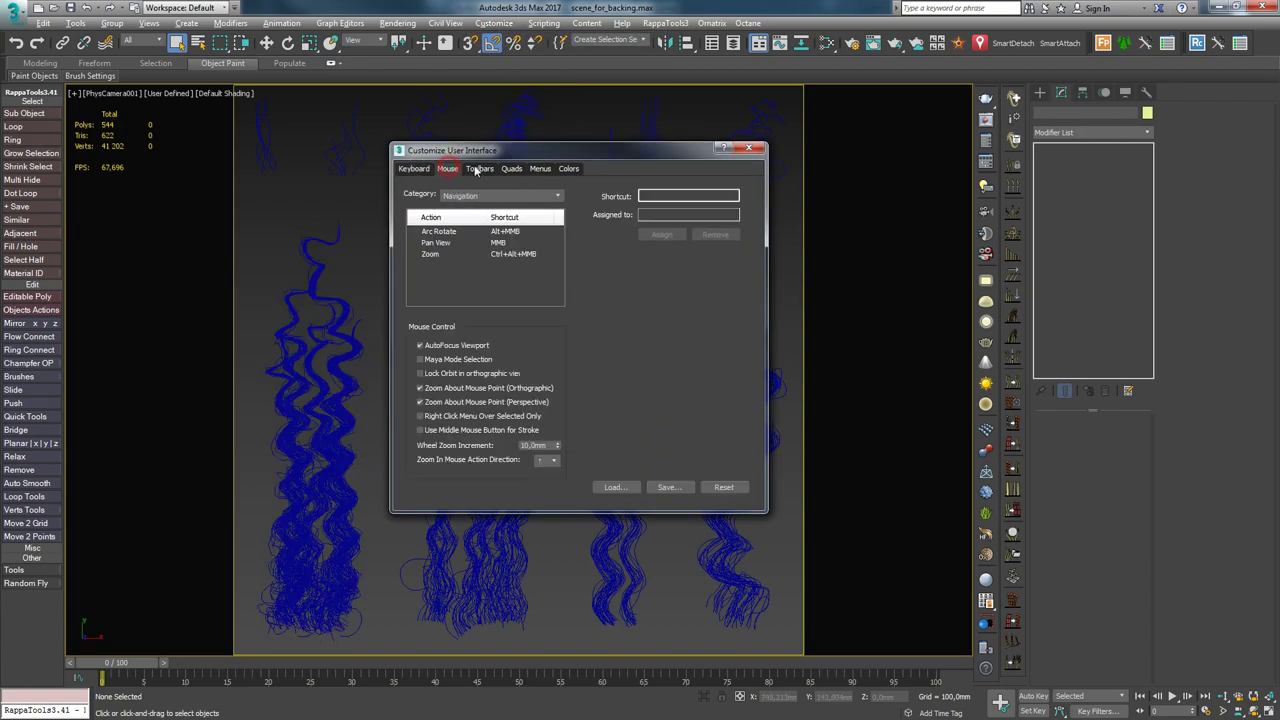
left_click(479, 168)
left_click(510, 214)
left_click(489, 235)
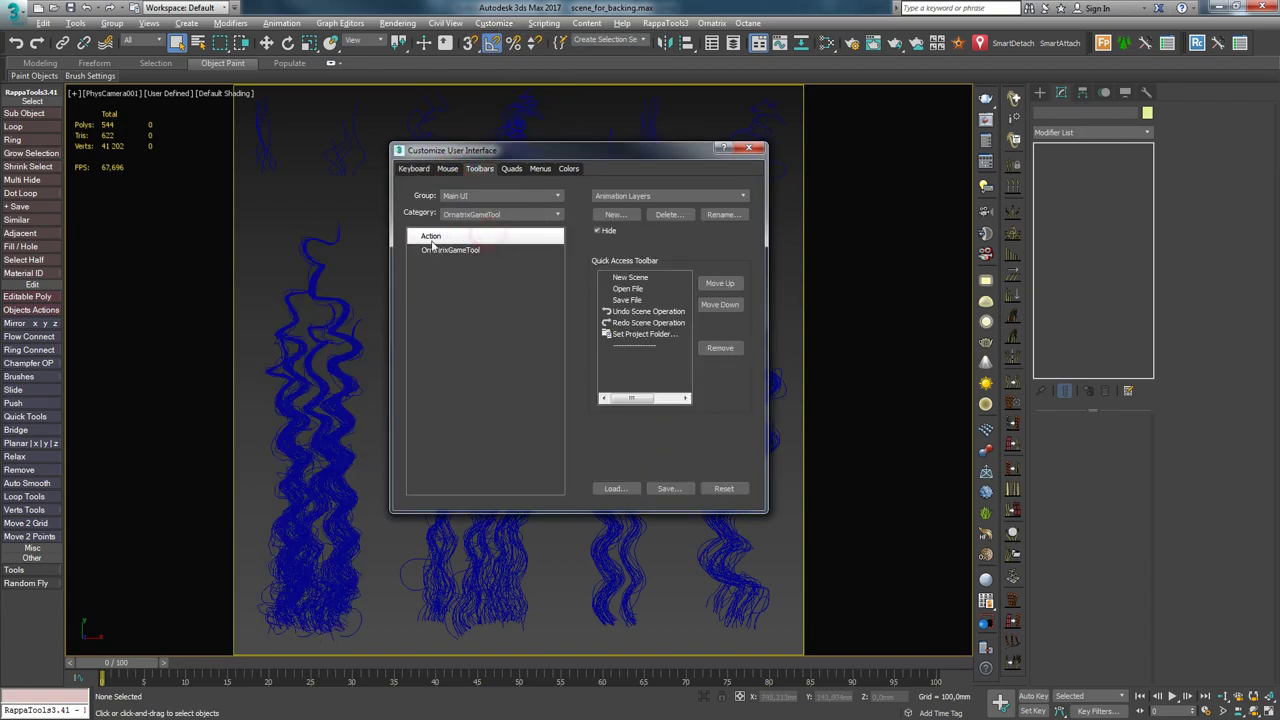
left_click(474, 254)
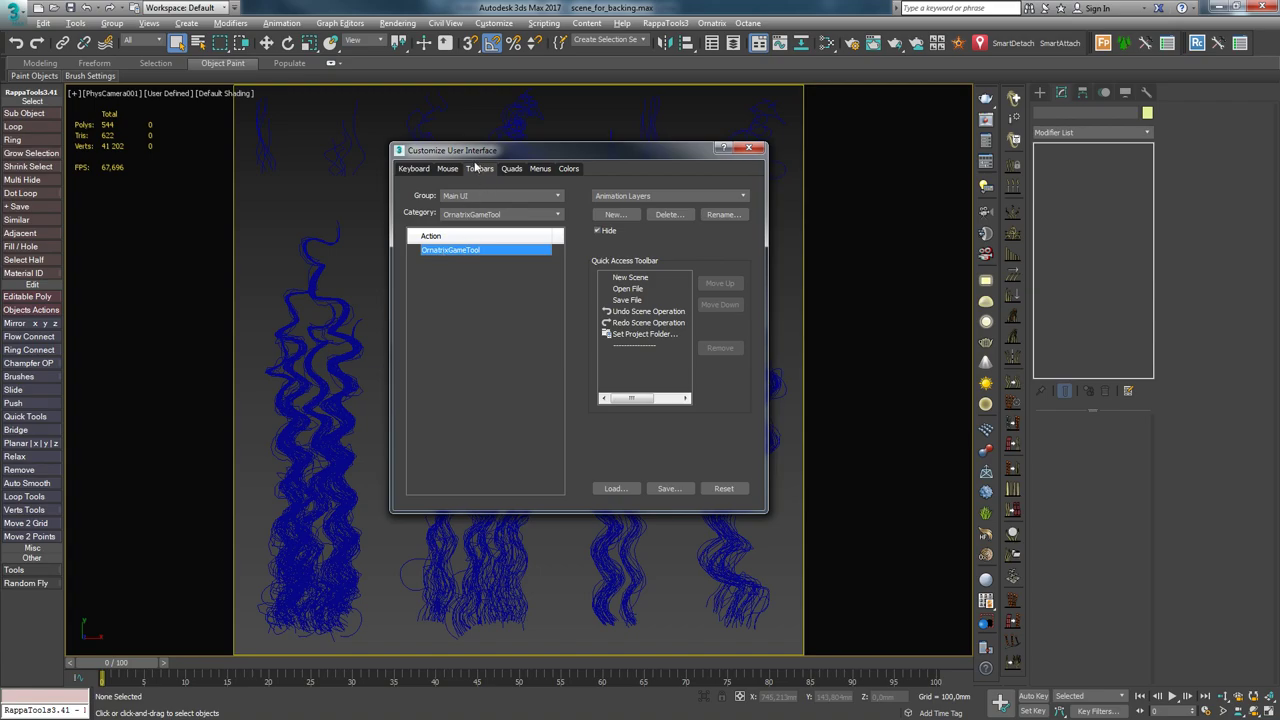
left_click_drag(456, 254, 1213, 82)
left_click_drag(1252, 44, 1250, 44)
left_click(749, 148)
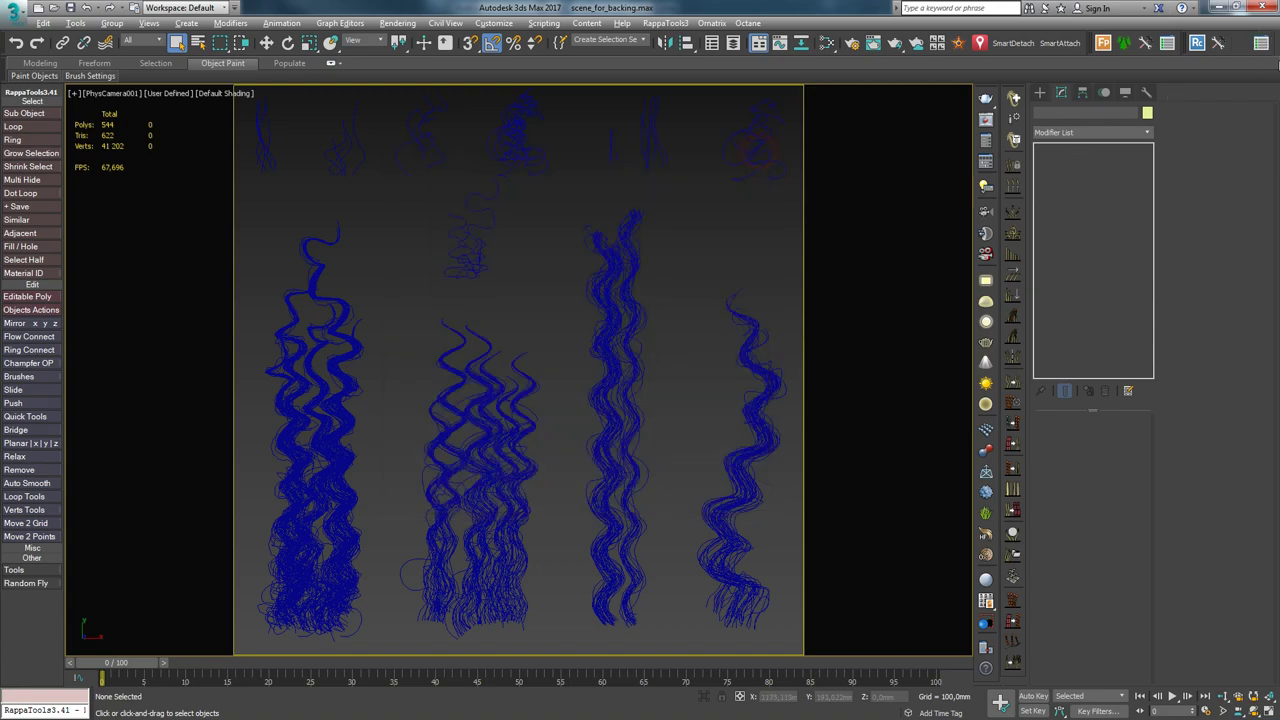
- Open the Ornatrix Game Tool, place it beside the hair strands and set the scene up for Diffuse, Normal baking
left_click(1261, 43)
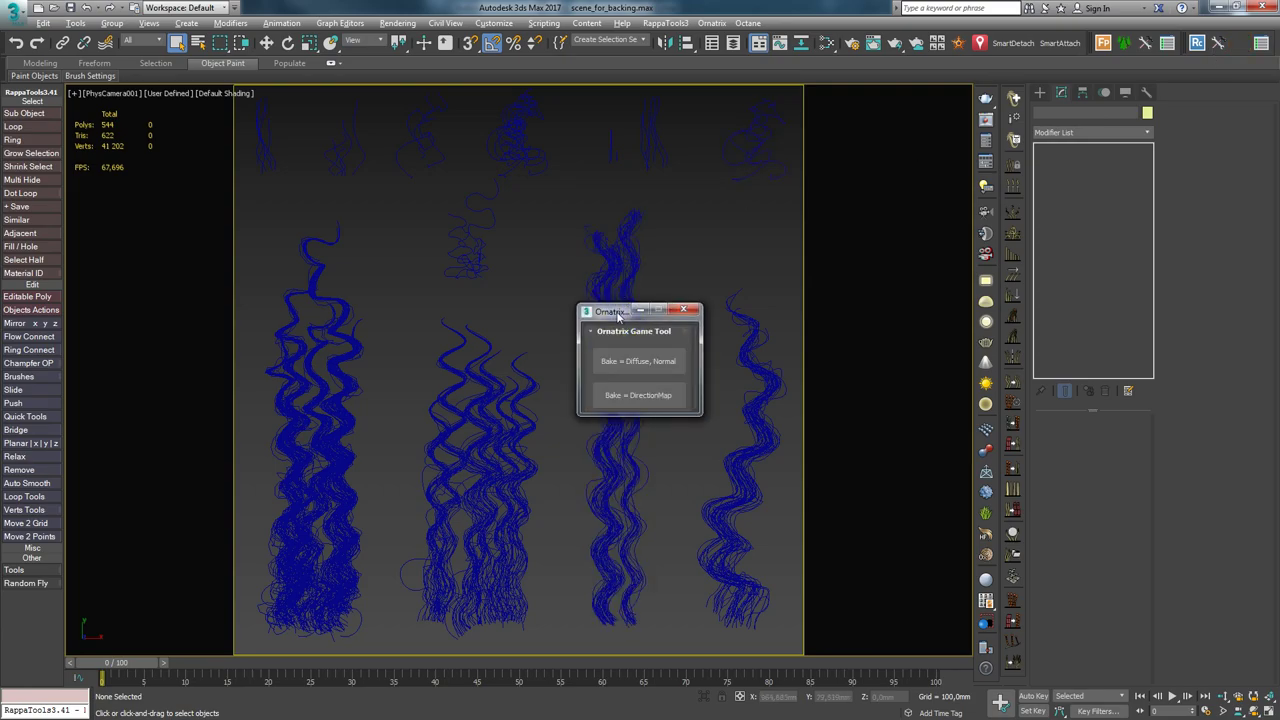
left_click_drag(626, 310, 73, 111)
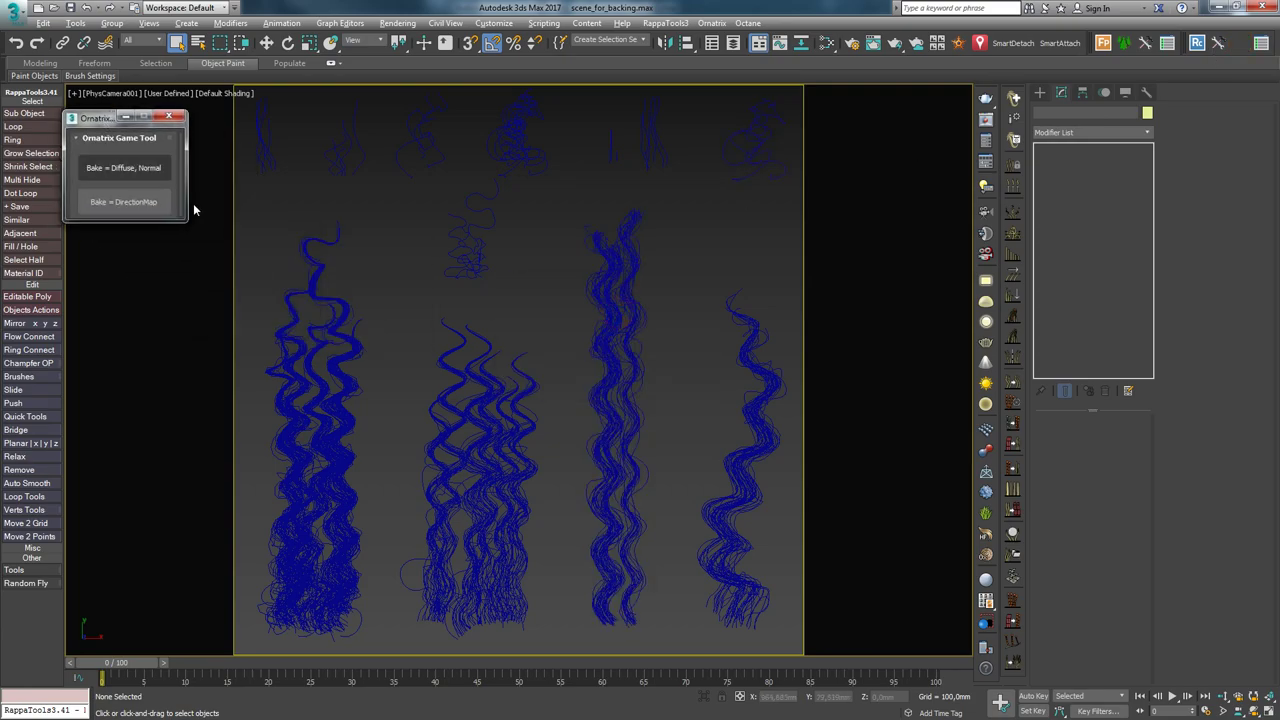
left_click_drag(245, 129, 893, 682)
left_click(123, 168)
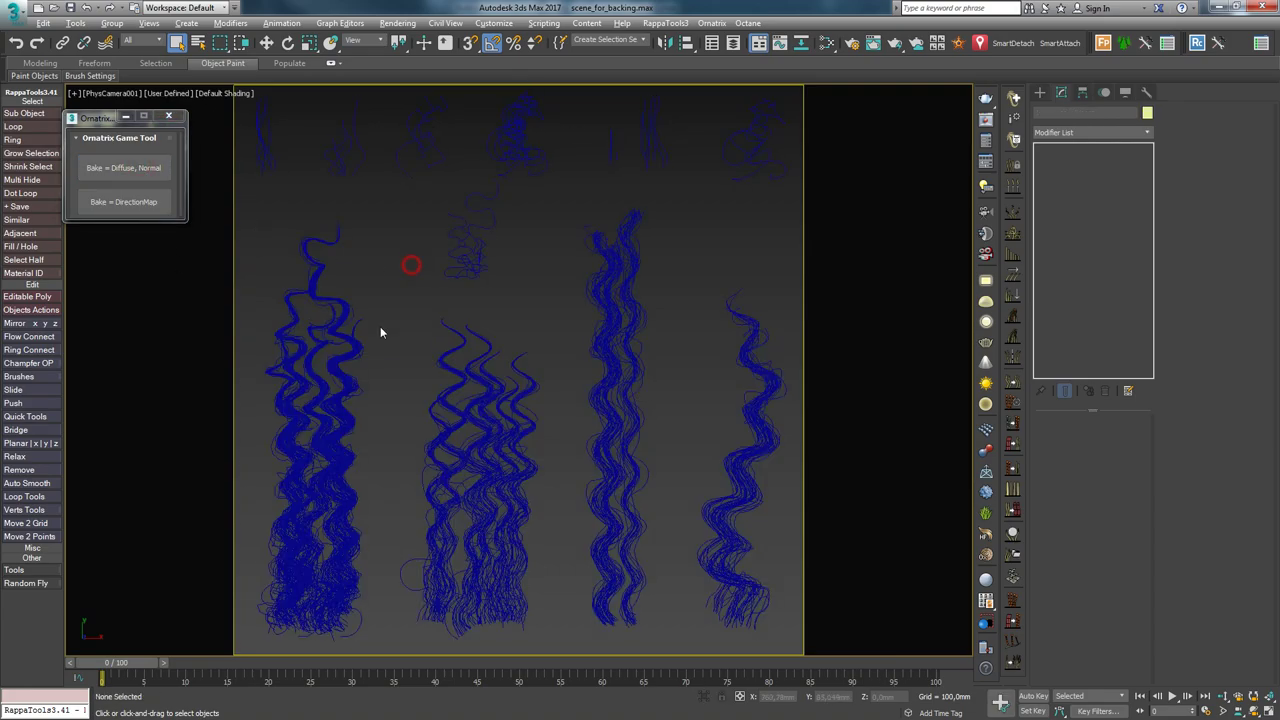
- Check the stack of curly_layer, test-render the diffuse and normal setup, view the VRayNormals channel and cancel the render
left_click(350, 352)
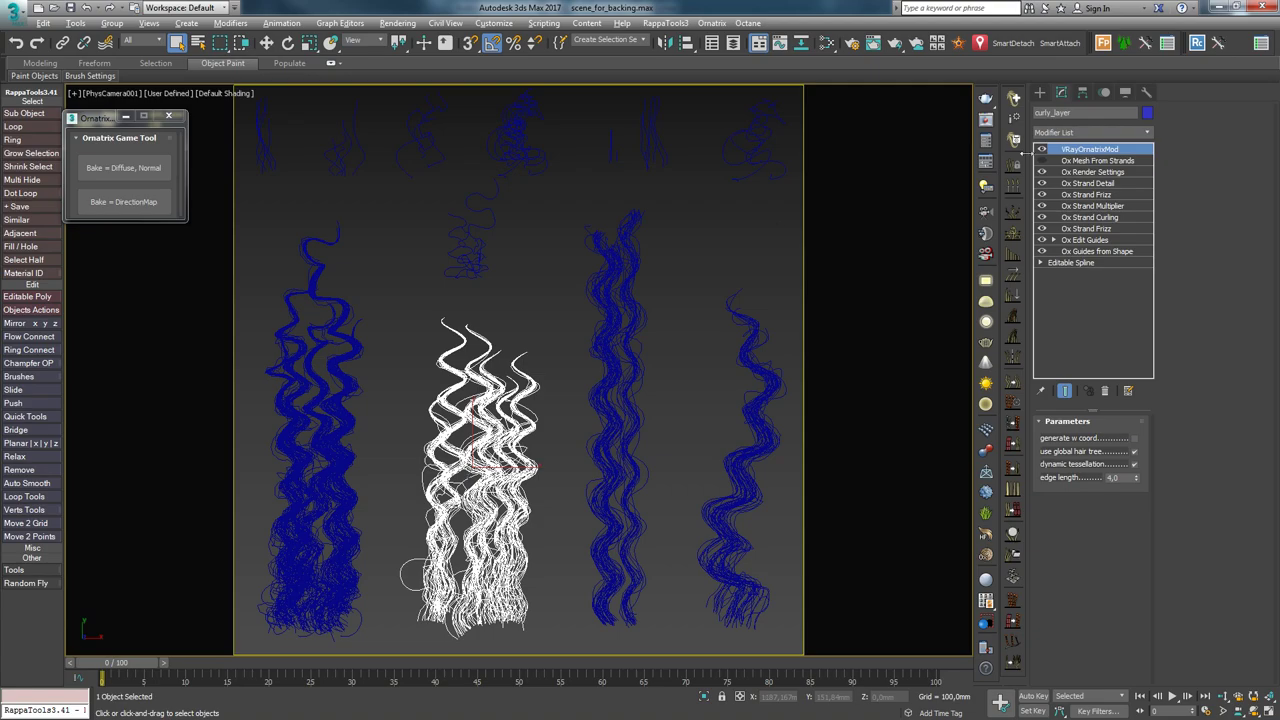
left_click(720, 284)
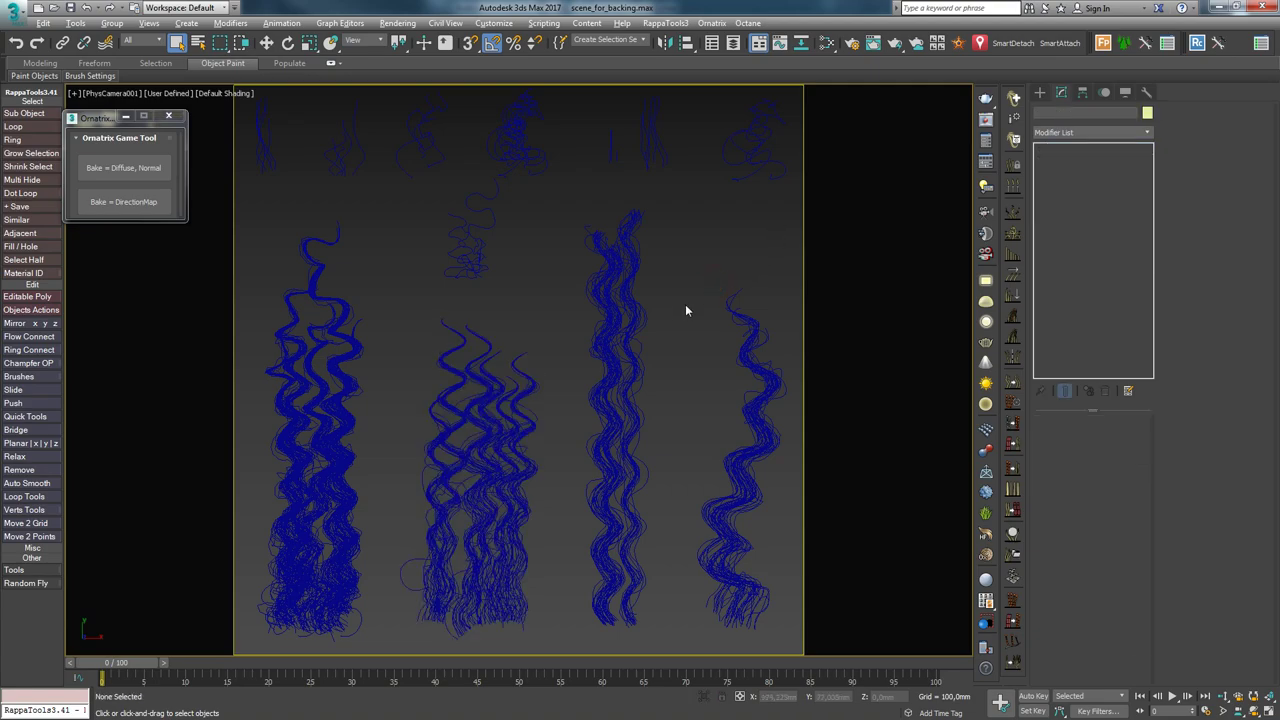
left_click(530, 261)
key("shift+q")
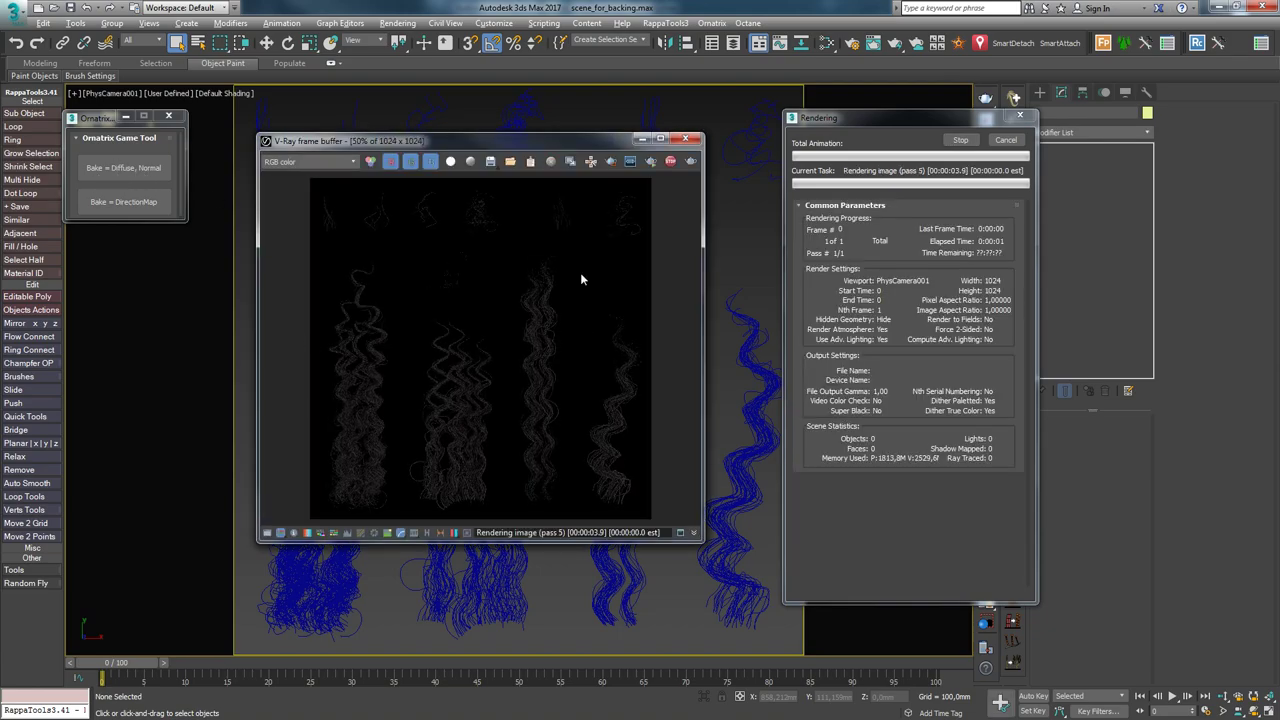
left_click(301, 196)
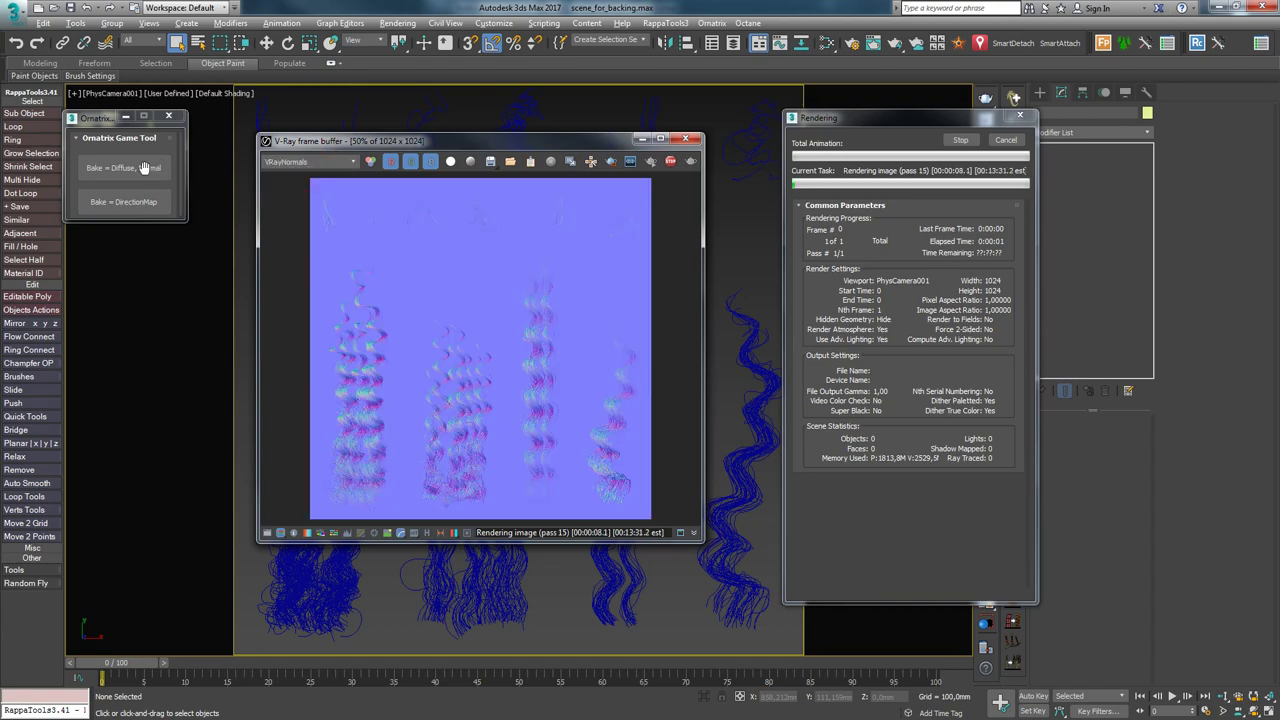
left_click(1008, 143)
- Switch the strand scene to DirectionMap baking and inspect Ox Mesh From Strands on main_layer
left_click(150, 205)
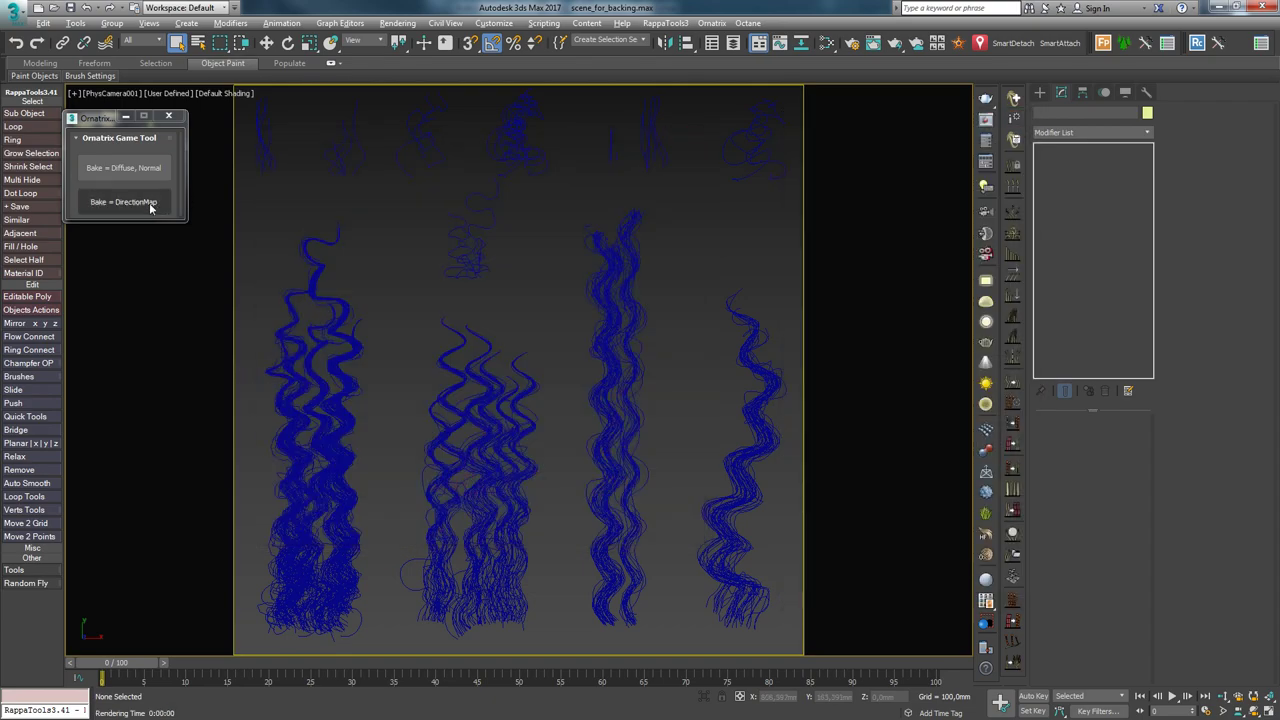
left_click_drag(799, 604, 801, 606)
left_click(149, 204)
left_click(369, 229)
left_click(341, 326)
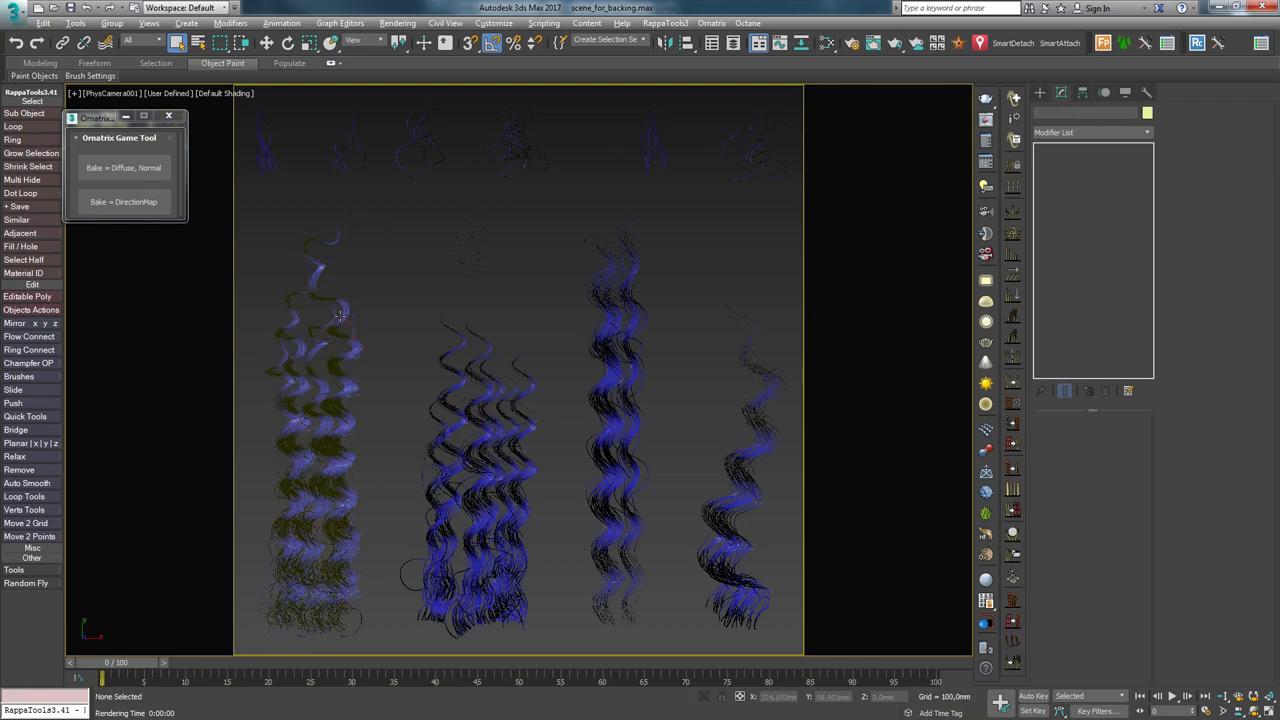
left_click(1126, 162)
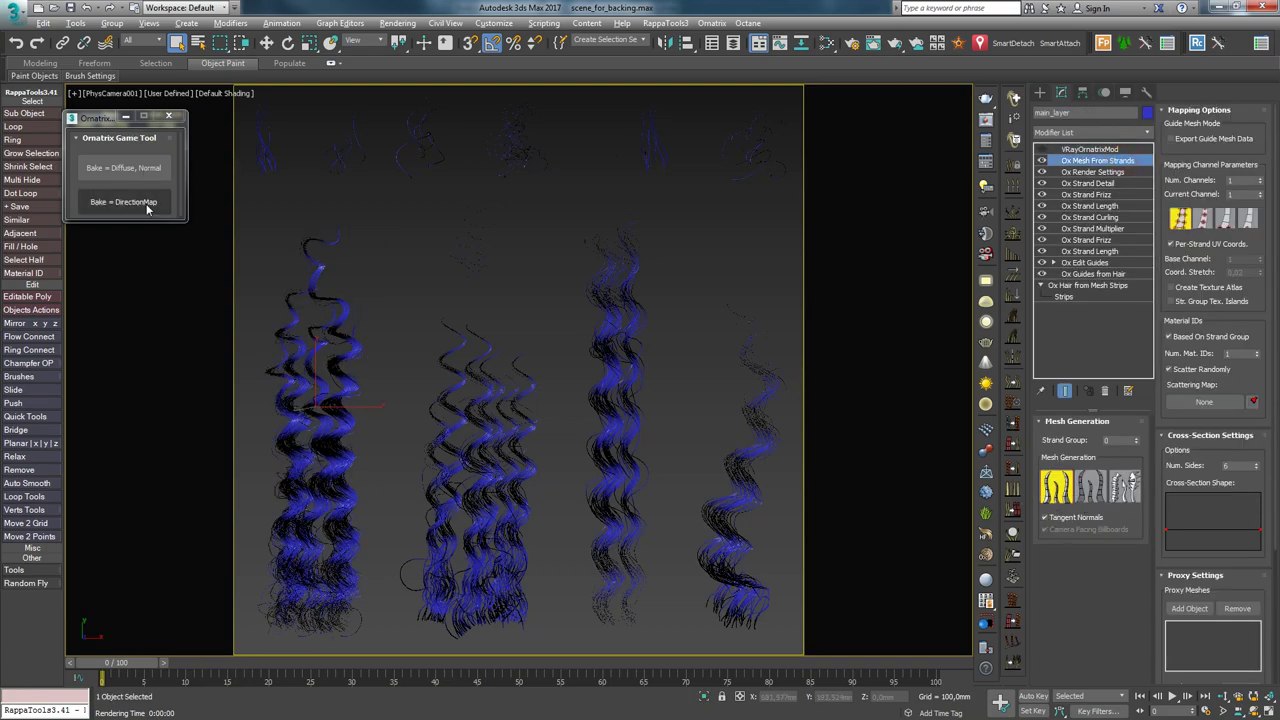
- Test-render the direction map setup in the VRayNormals channel, then stop the render and close the frame buffer
left_click(422, 222)
key("shift+q")
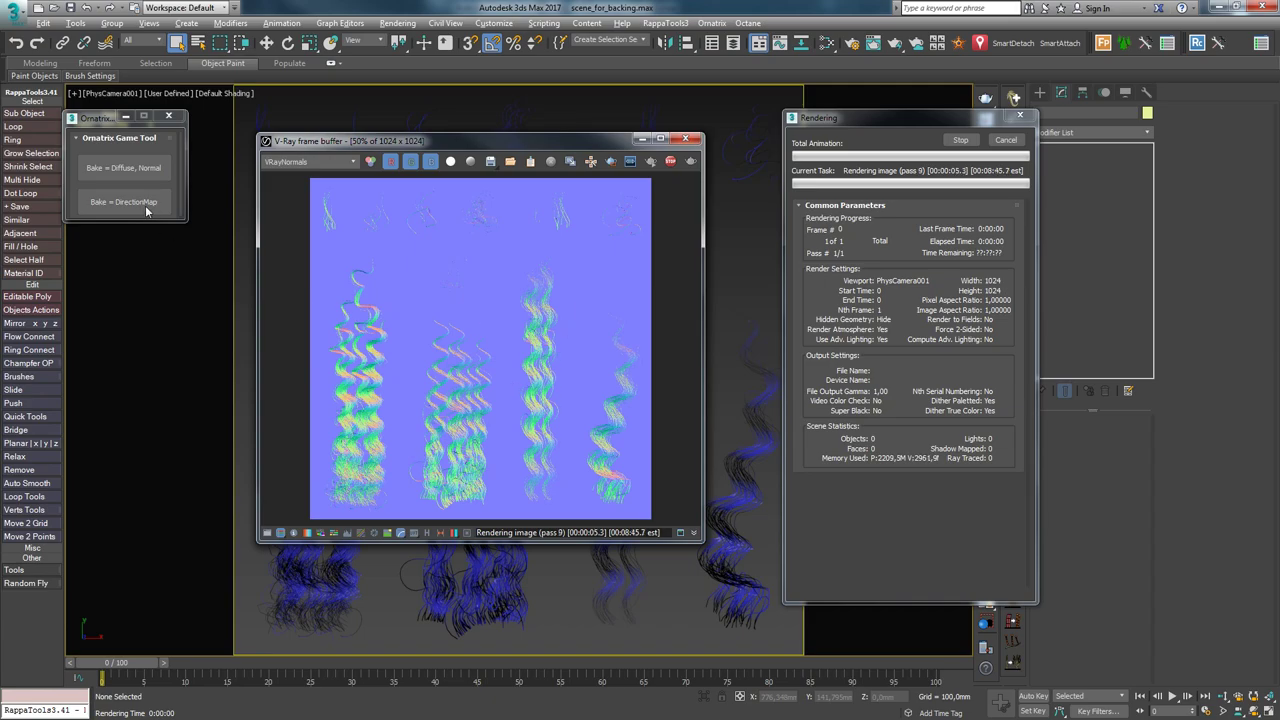
left_click(1014, 143)
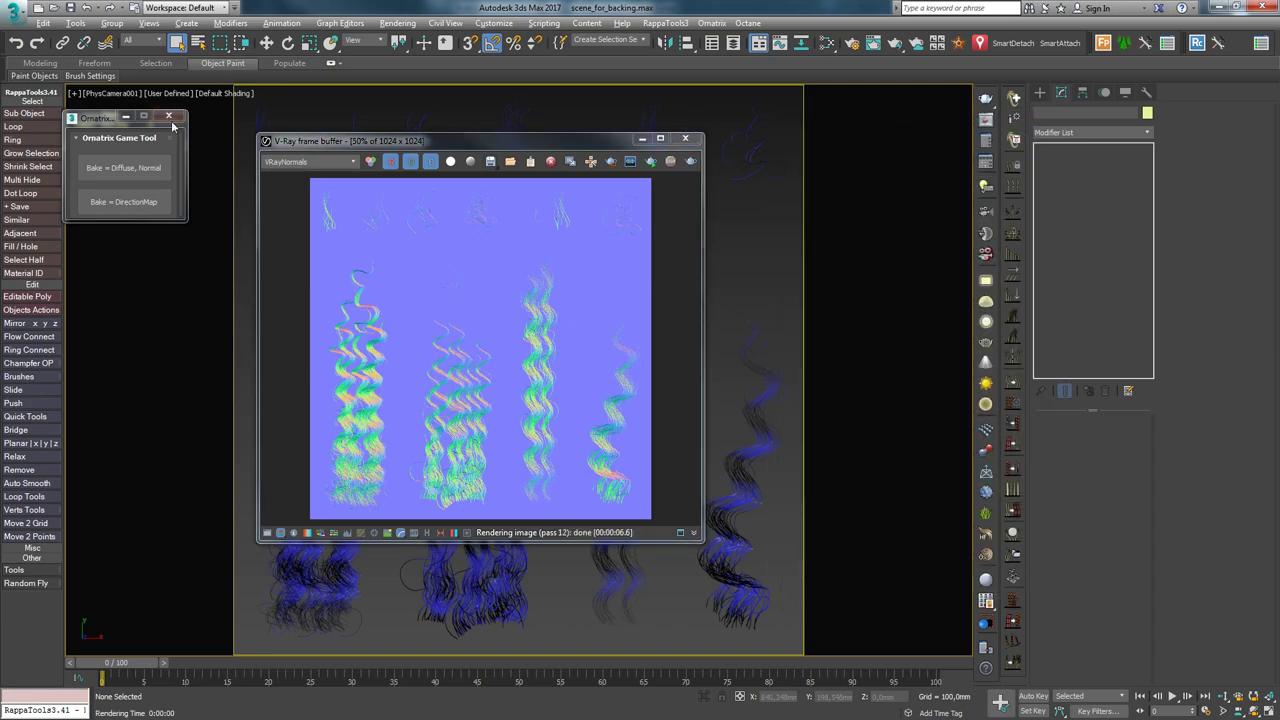
left_click(684, 140)
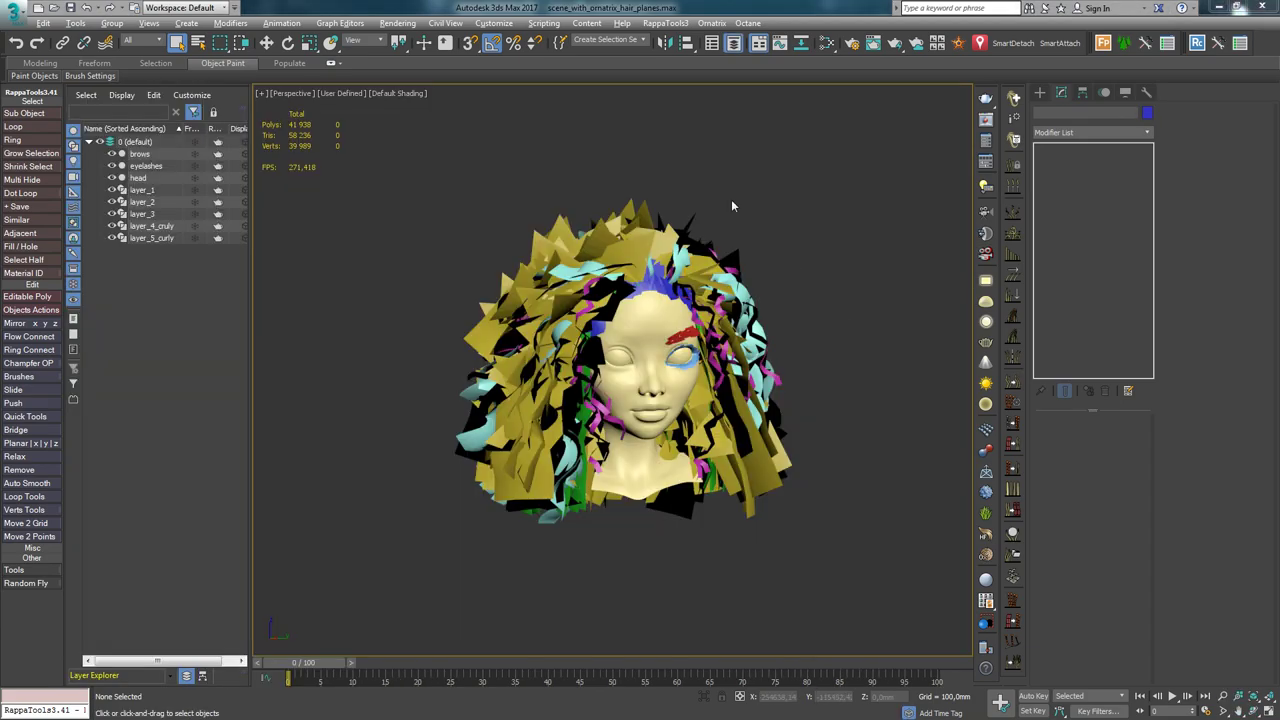
- In scene_with_ornatrix_hair_planes.max, create a Standard material and load hair_direction.tga as its diffuse map
key("m")
right_click(756, 384)
mouse_move(795, 402)
mouse_move(703, 420)
left_click(573, 429)
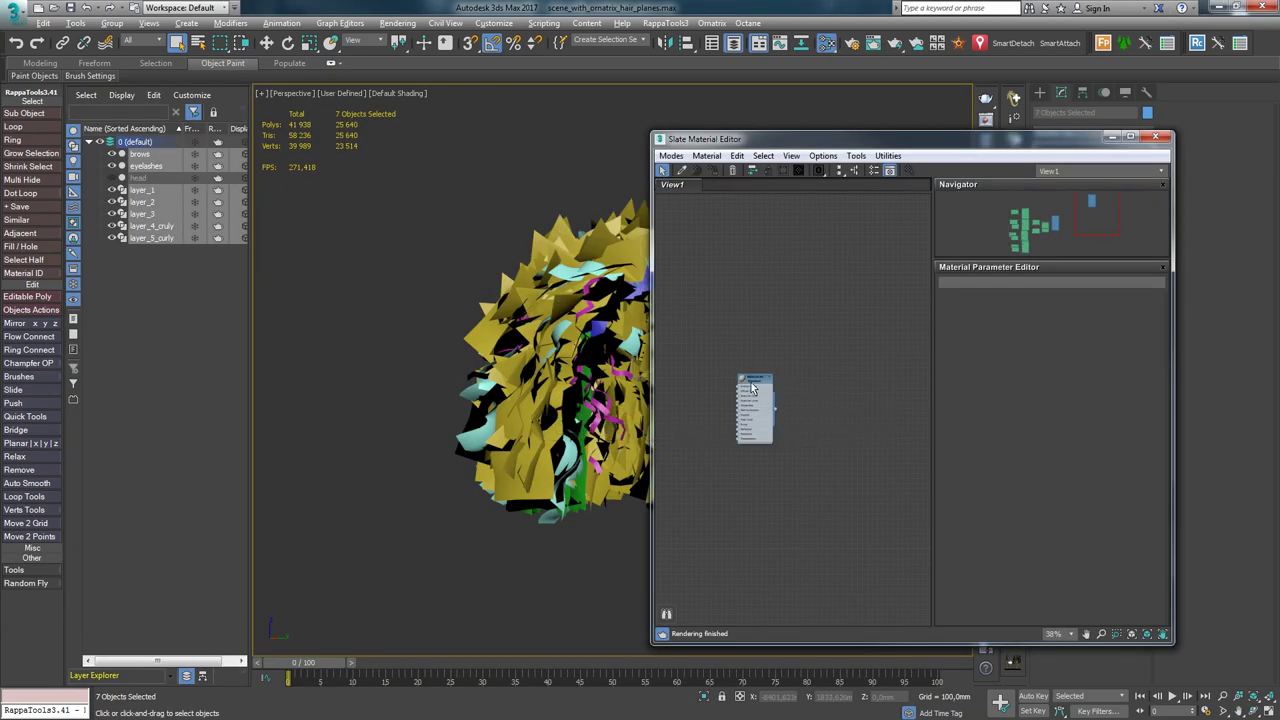
scroll(760, 420, "up", 5)
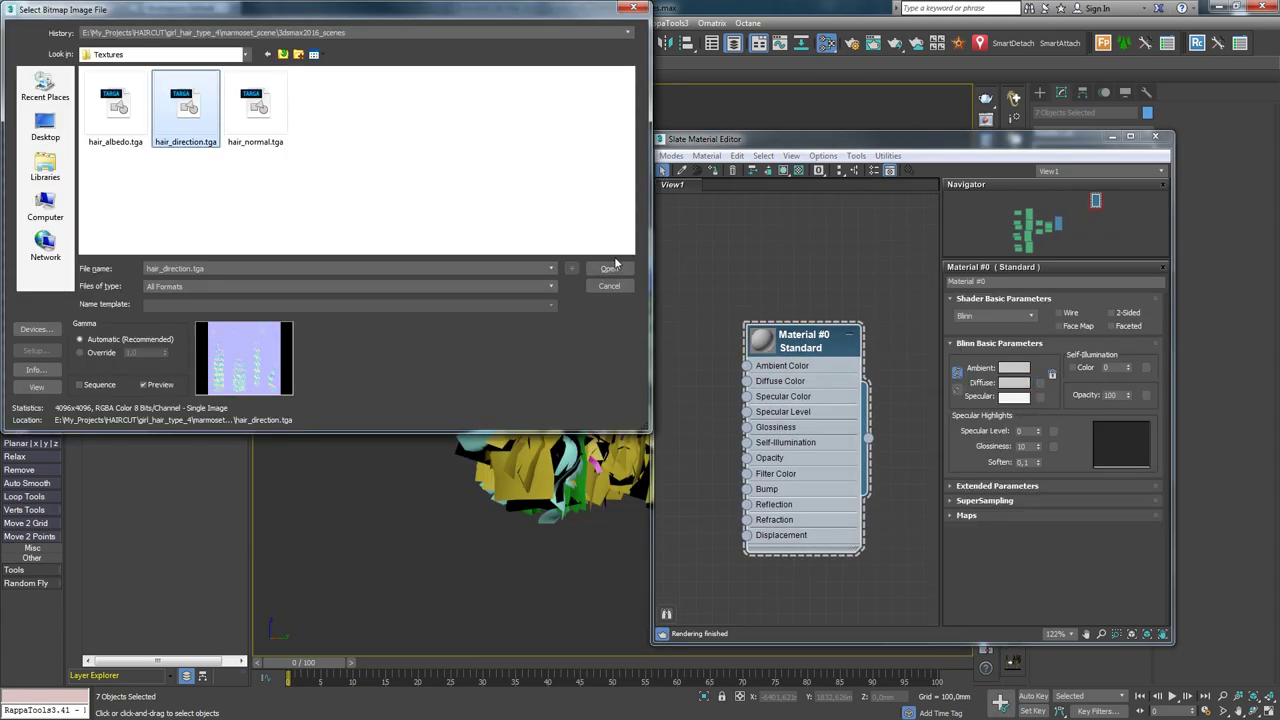
left_click(612, 268)
- Assign the new Standard material to the seven selected objects and close the Slate Material Editor
middle_click_drag(502, 205, 385, 180)
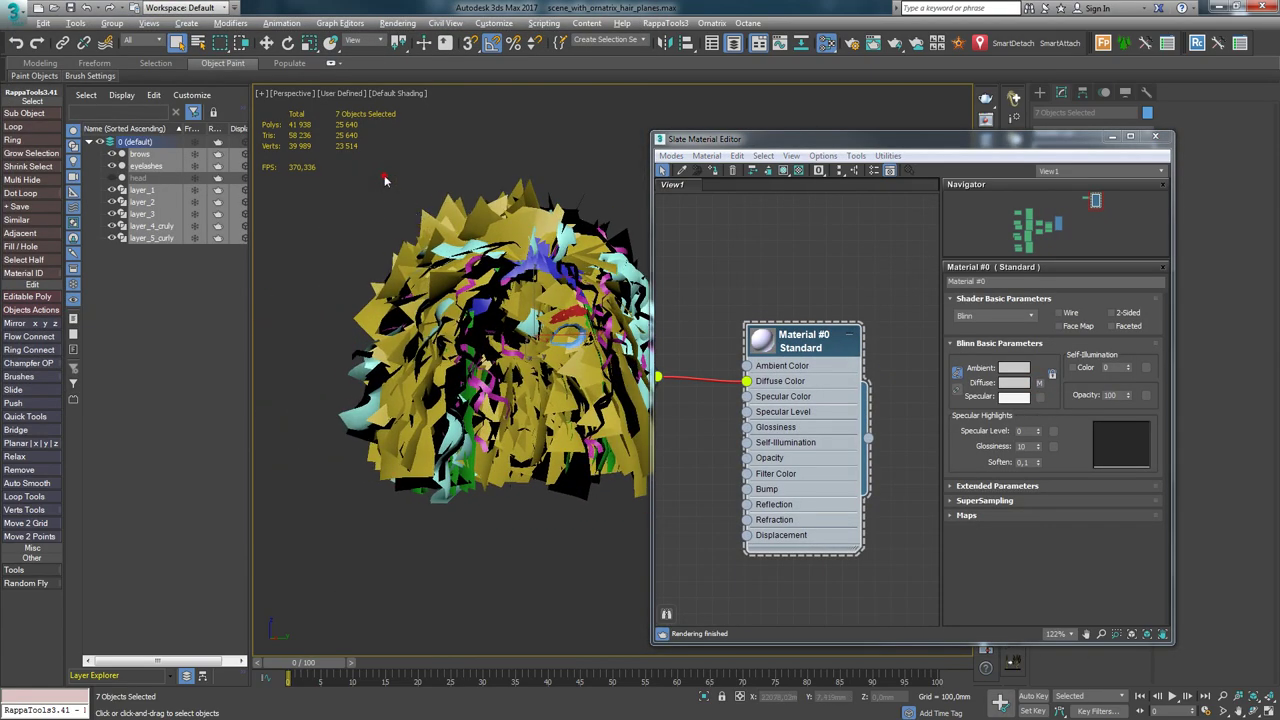
right_click(815, 346)
left_click(836, 363)
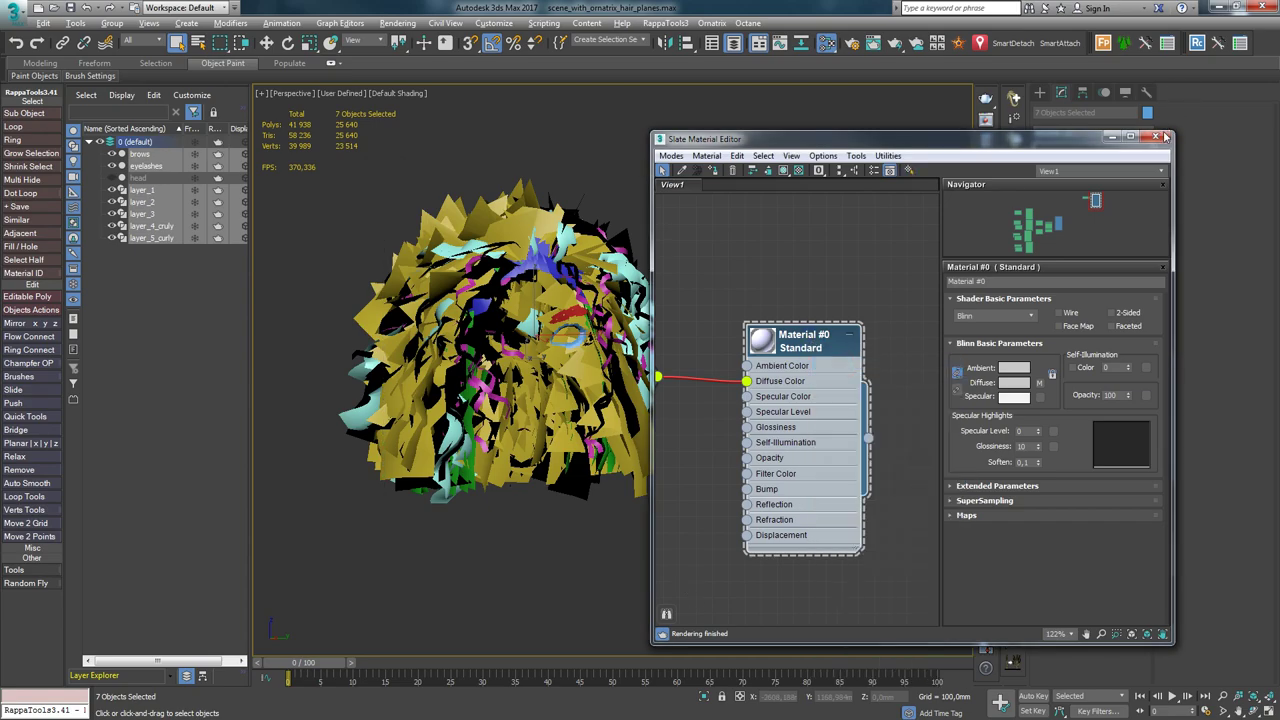
left_click(1161, 136)
- Select layer_1 alone among the hair planes to show its modifier stack
middle_click_drag(590, 342, 578, 262, "alt")
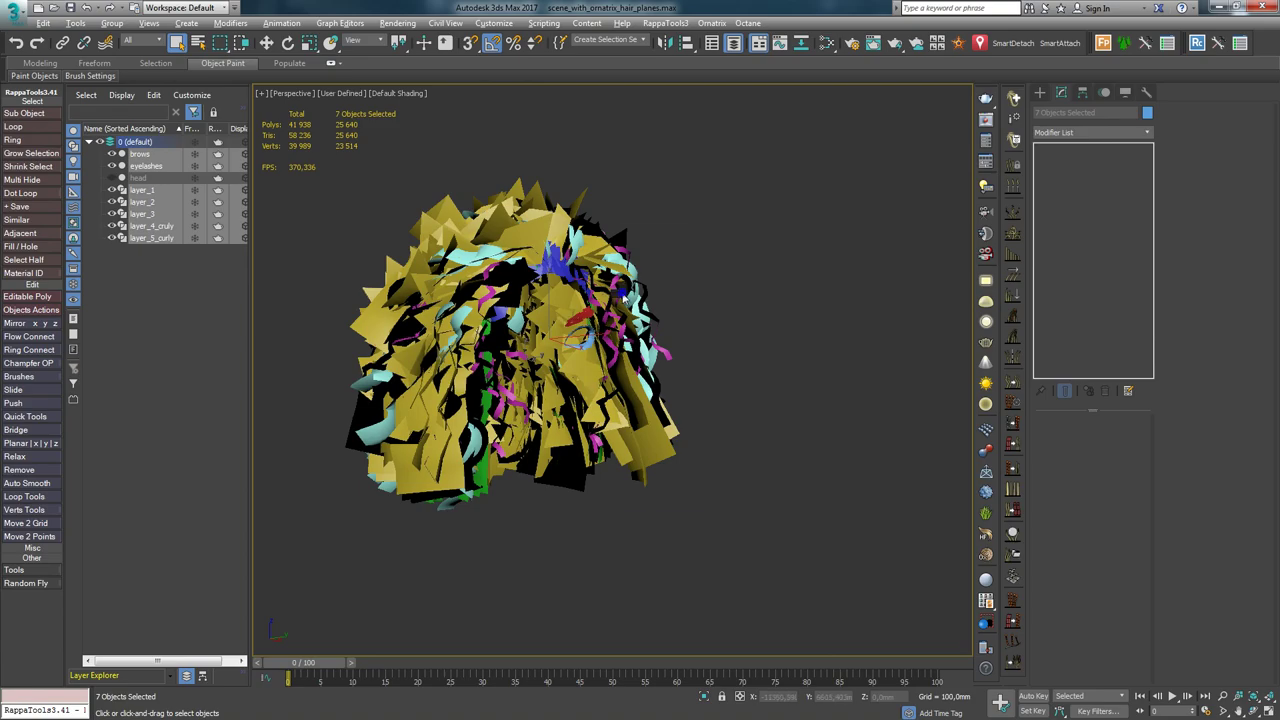
right_click(624, 298)
left_click(553, 270)
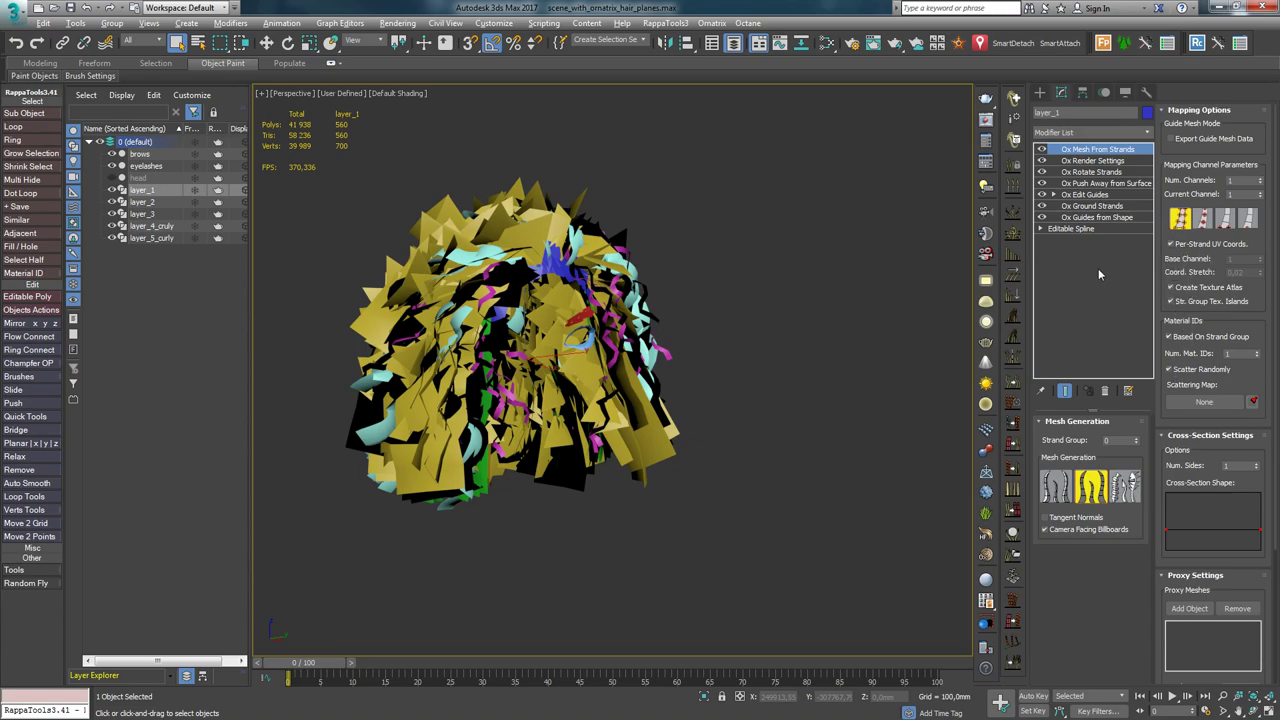
- Convert all seven hair plane objects to Editable Poly and clear the selection
key("ctrl+a")
right_click(604, 338)
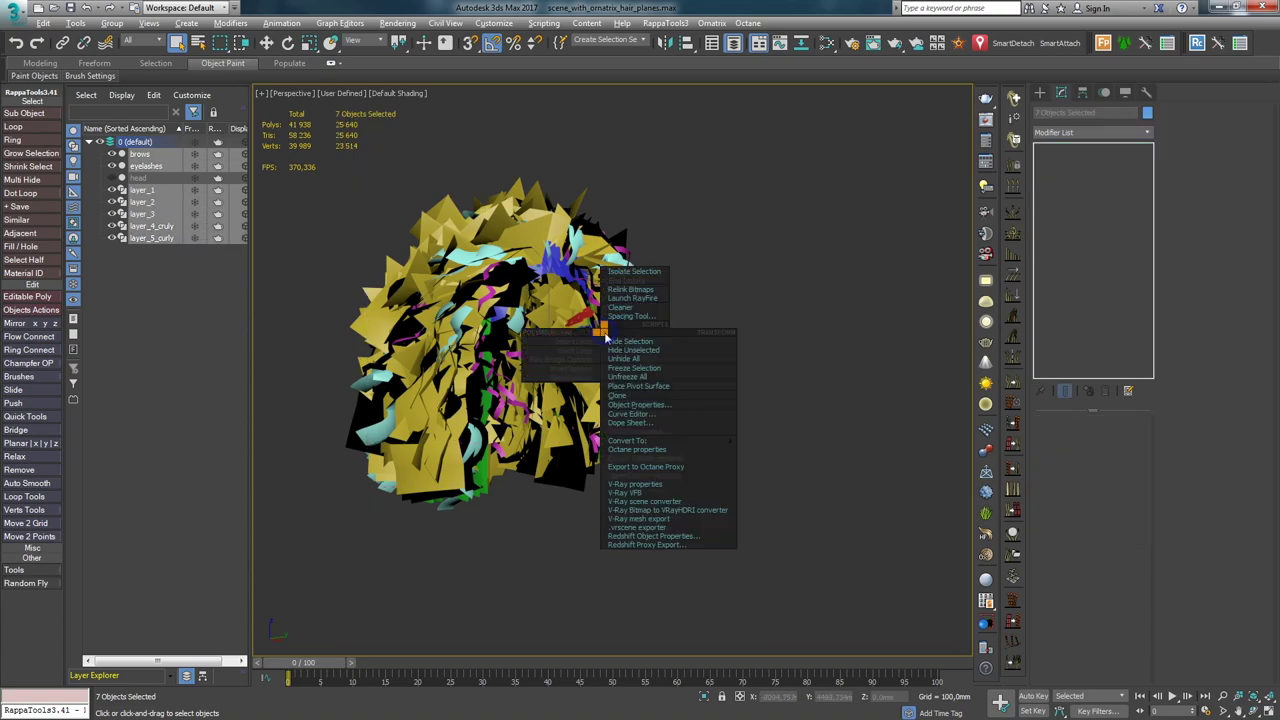
left_click(575, 450)
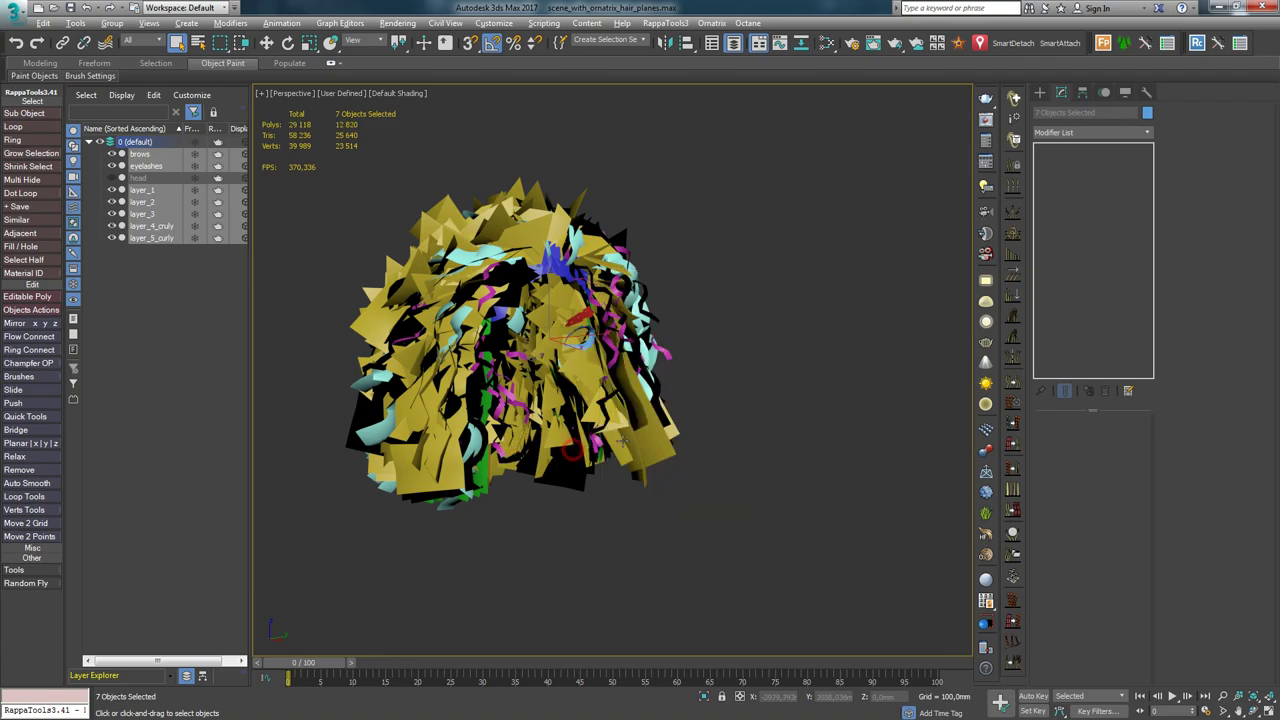
left_click(763, 431)
- Add an Unwrap UVW modifier to layer_1, select all its UVs and display hair_direction.tga as the UV editor background
left_click(553, 265)
left_click(1091, 132)
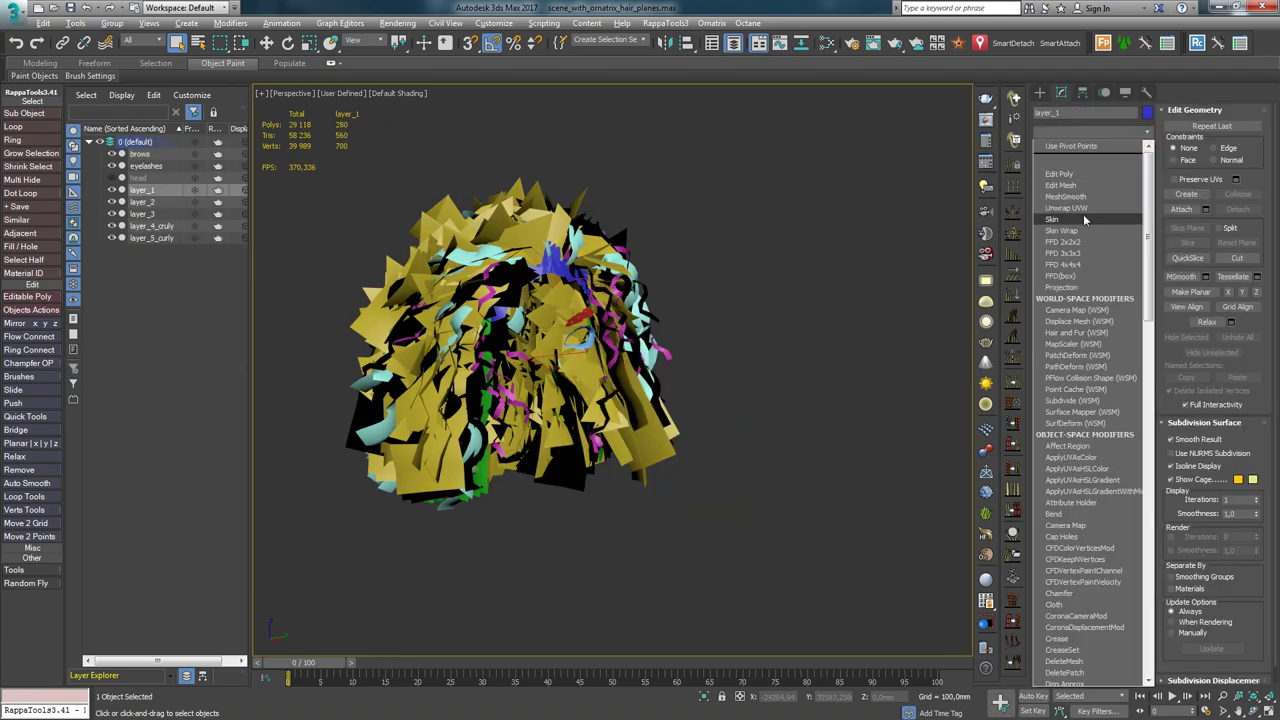
left_click(1067, 208)
left_click(1212, 129)
scroll(779, 300, "down", 6)
key("ctrl+a")
scroll(809, 369, "up", 3)
left_click(1022, 172)
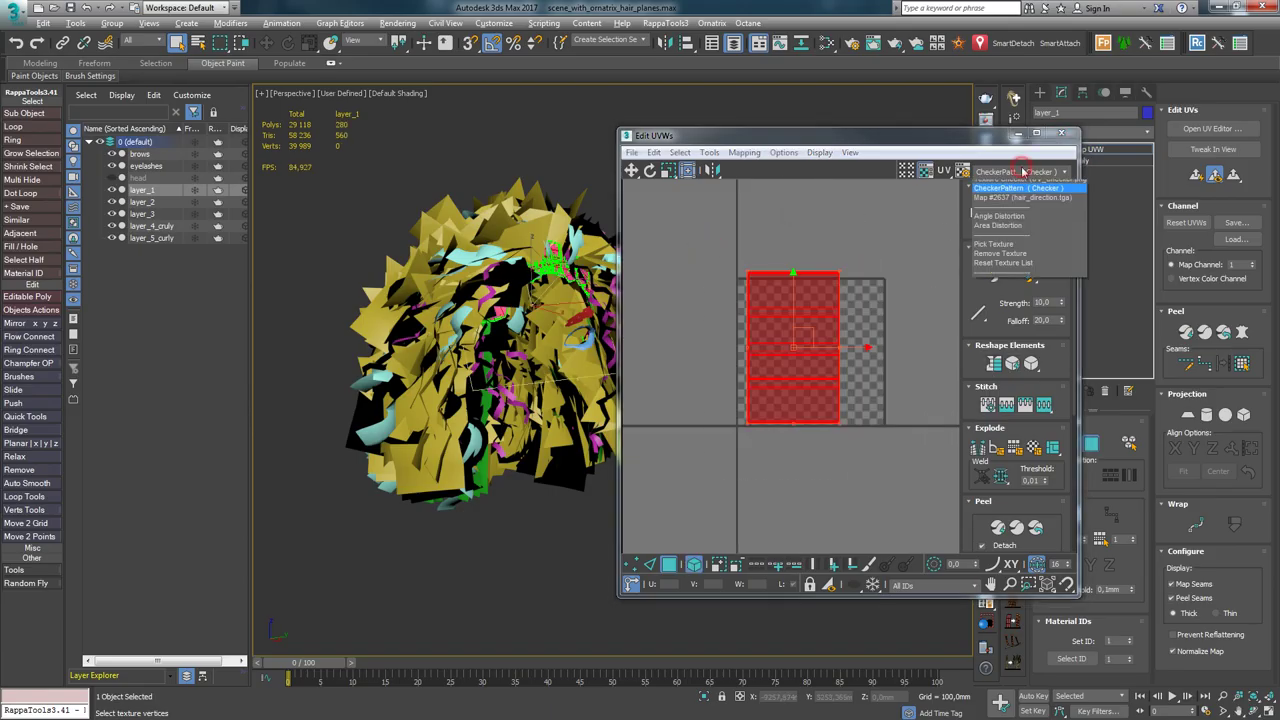
left_click(1022, 197)
- Scale and move layer_1's UVs over the fourth small strand clump in the texture's top row, then close the UV editor
left_click(1037, 133)
left_click_drag(463, 169, 577, 223)
scroll(577, 223, "up", 6)
left_click_drag(501, 191, 654, 360)
scroll(620, 220, "down", 3)
middle_click_drag(686, 244, 561, 324)
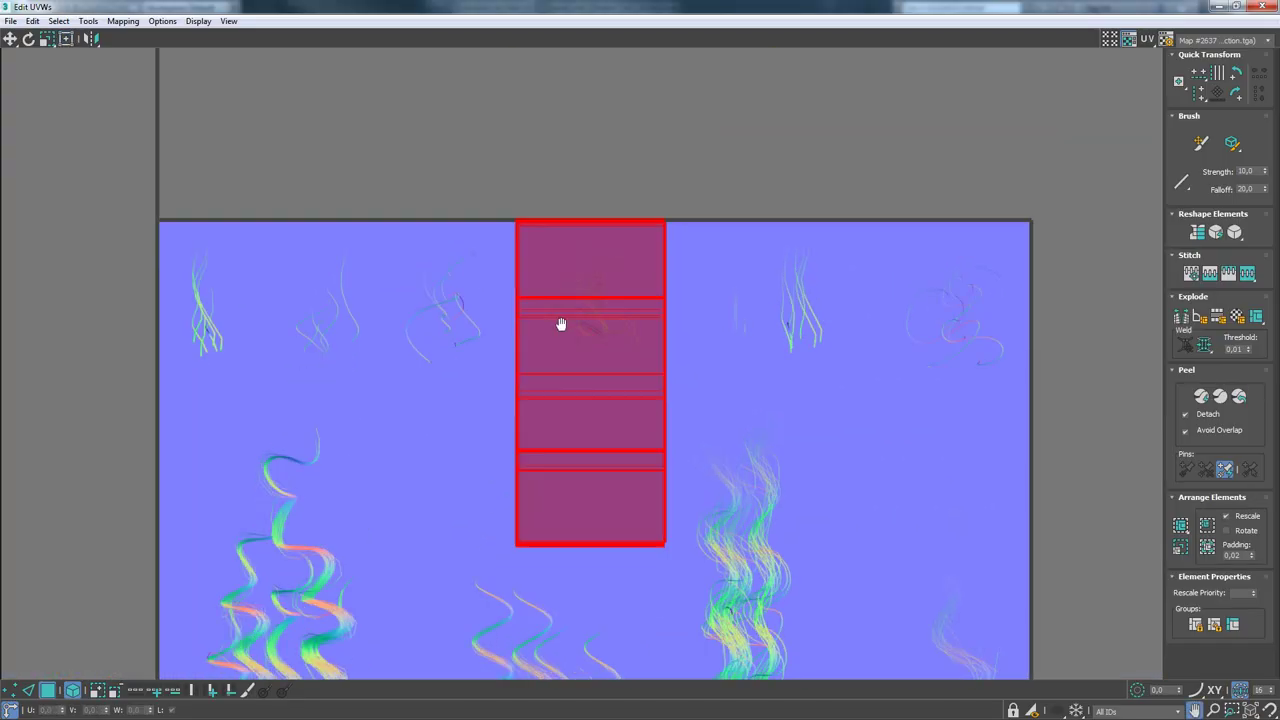
left_click_drag(664, 545, 665, 381)
scroll(557, 379, "up", 3)
left_click_drag(437, 359, 495, 373)
middle_click_drag(580, 270, 514, 530)
left_click_drag(792, 196, 746, 243)
scroll(590, 222, "down", 3)
left_click(608, 555)
left_click(1262, 7)
- Select layer_2, add an Unwrap UVW modifier and open its UVs in a maximized UV editor
left_click(150, 200)
left_click(1138, 132)
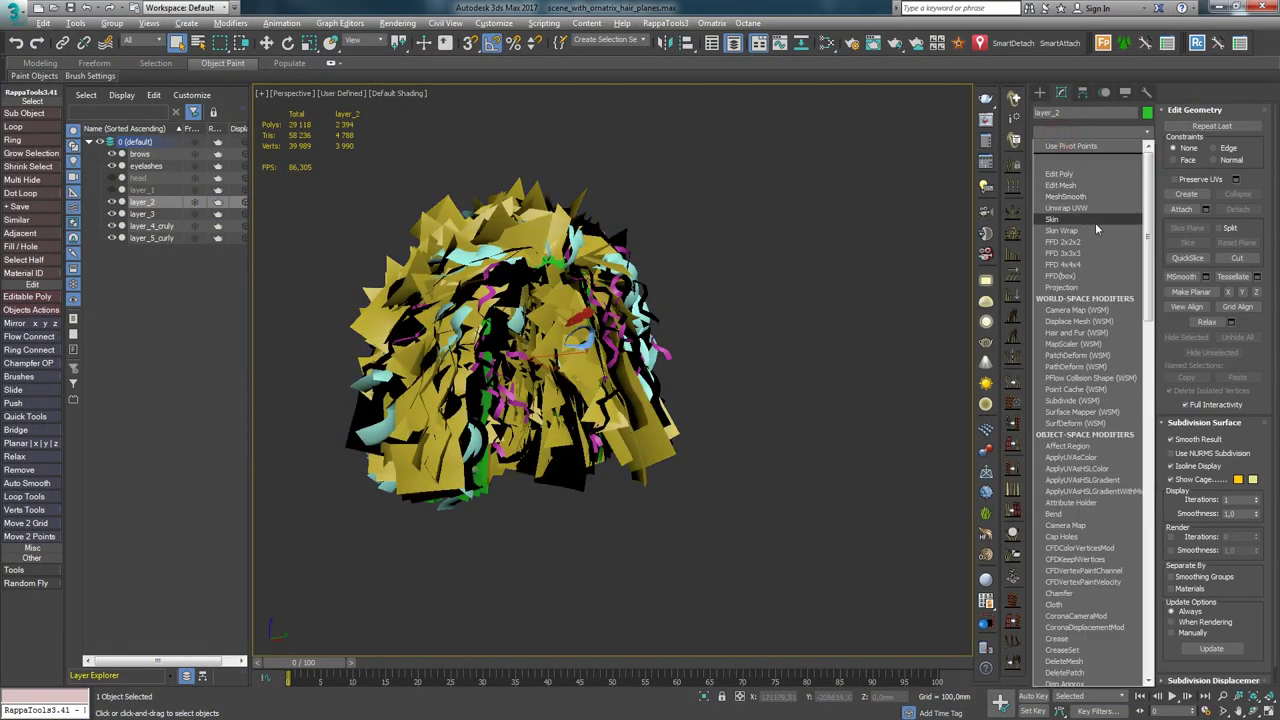
left_click(1080, 208)
left_click(1212, 127)
double_click(1060, 131)
- Scale and move layer_2's UVs to enclose the first large curly strand clump, then close the UV editor
left_click_drag(325, 71, 874, 638)
left_click(63, 42)
left_click_drag(349, 116, 349, 248)
left_click_drag(815, 631, 450, 617)
scroll(442, 230, "up", 3)
middle_click_drag(461, 271, 495, 271)
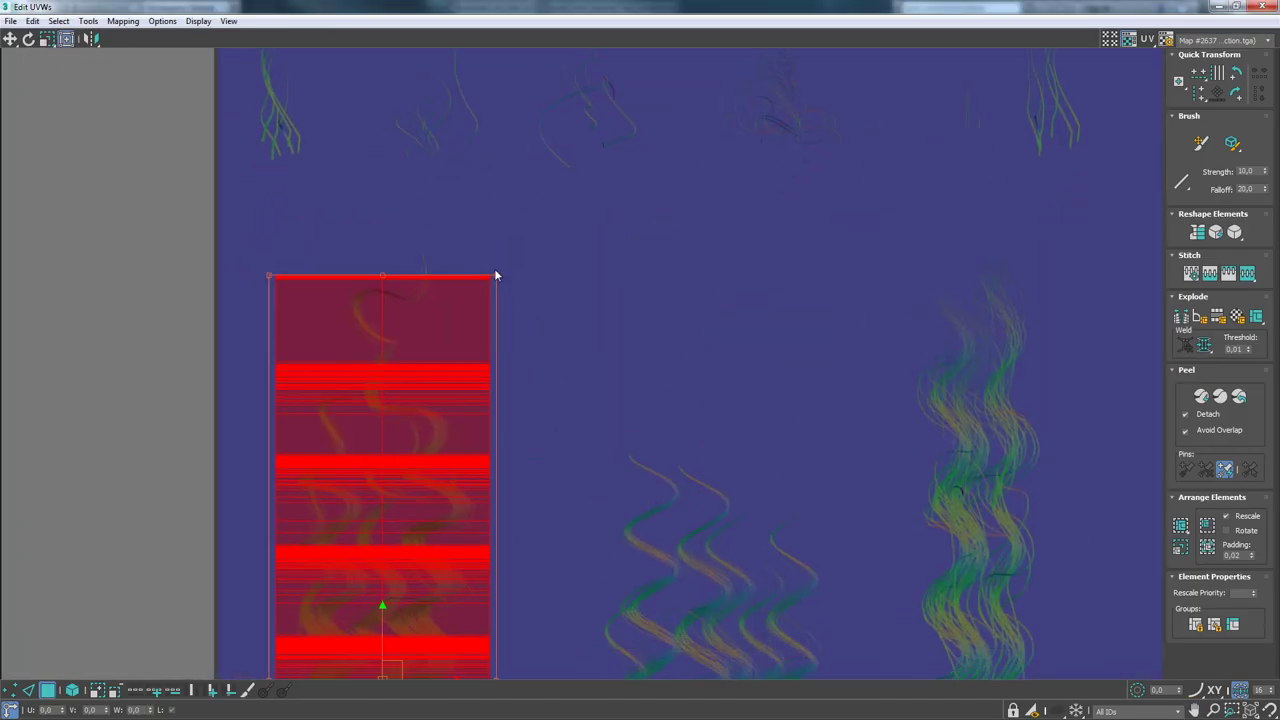
left_click_drag(496, 273, 503, 237)
scroll(199, 424, "down", 3)
middle_click_drag(199, 424, 404, 236)
left_click(1262, 7)
- Convert layer_2 to Editable Poly and switch the visible hair layer from layer_2 to layer_3
right_click(549, 272)
left_click(598, 427)
left_click(112, 202)
left_click(112, 214)
- Select the layer_3 planes, add an Unwrap UVW modifier and open the UV editor
middle_click_drag(368, 134, 399, 166)
left_click_drag(399, 166, 824, 492)
left_click(1092, 132)
left_click(1087, 209)
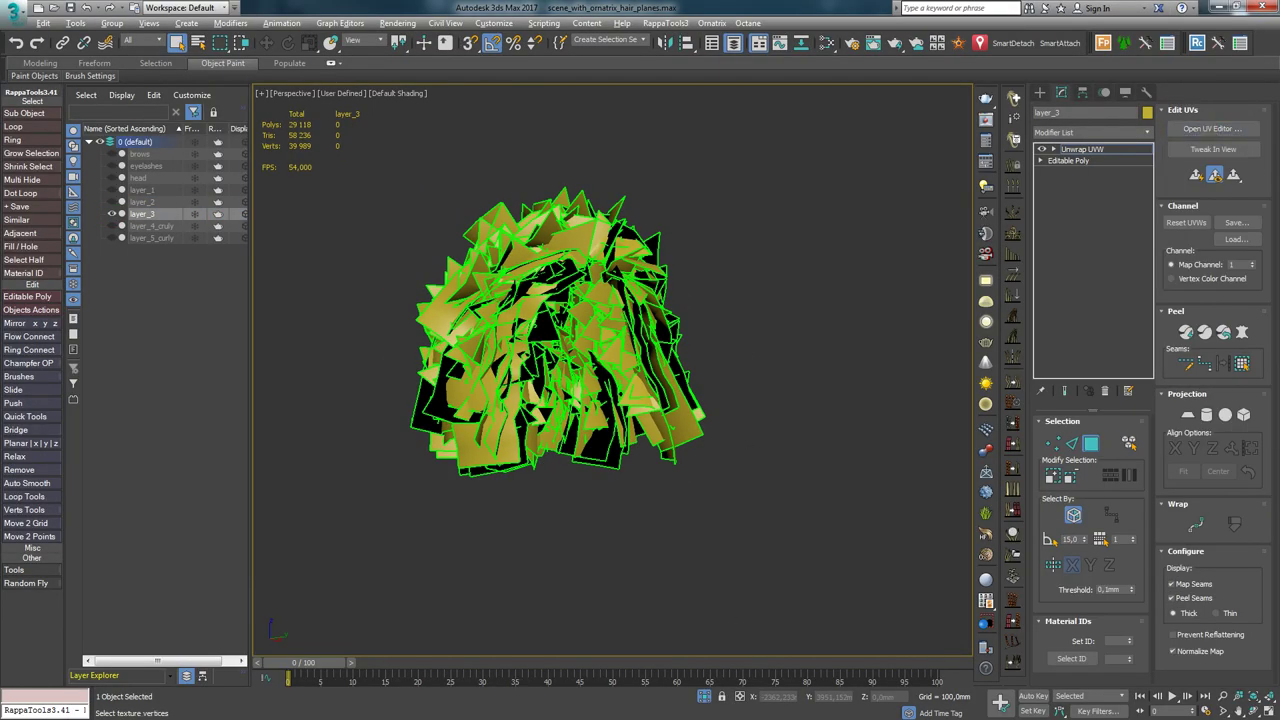
left_click(1213, 129)
- Straighten the first group of layer_3's UV shells and separate it from the rest of the layout
left_click(346, 426)
left_click(346, 426)
left_click(42, 613)
left_click(73, 689)
left_click(322, 410)
left_click(1198, 233)
scroll(352, 406, "up", 2)
left_click(349, 409)
left_click_drag(316, 408, 837, 157)
middle_click_drag(726, 197, 916, 423)
scroll(916, 423, "up", 4)
- Rotate, move and scale the separated layer_3 UV group to fit the small curly clump in the texture's upper-right corner
left_click(28, 39)
left_click_drag(810, 300, 809, 378)
left_click(10, 39)
left_click_drag(810, 330, 943, 212)
scroll(943, 212, "up", 2)
middle_click_drag(943, 212, 700, 365)
left_click(66, 39)
scroll(880, 170, "down", 1)
left_click_drag(816, 181, 686, 357)
left_click_drag(555, 518, 572, 484)
scroll(730, 507, "down", 5)
middle_click_drag(730, 507, 829, 307)
- Straighten the remaining layer_3 UV shells and fit them over the second large curly strand clump
left_click(366, 237)
left_click(430, 290)
left_click(1198, 233)
scroll(469, 365, "up", 4)
left_click_drag(511, 347, 662, 283)
scroll(662, 283, "down", 3)
left_click_drag(769, 172, 663, 271)
left_click(992, 207)
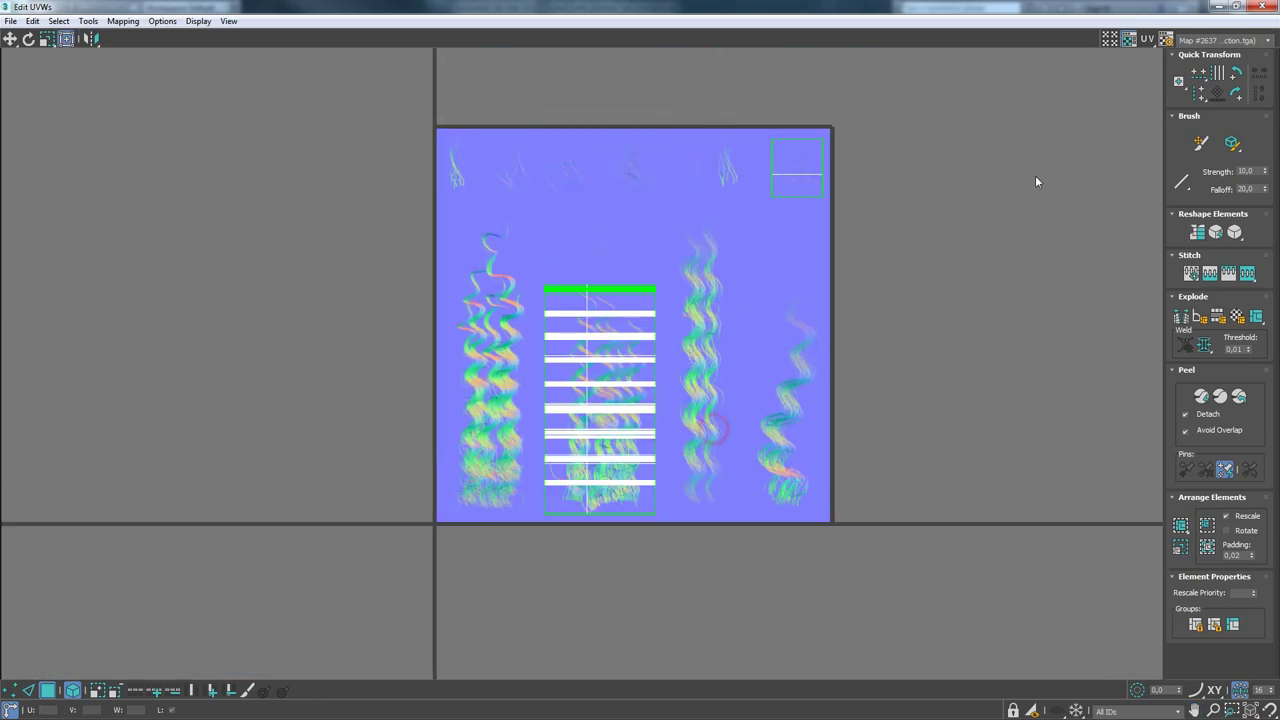
- Convert layer_3 to Editable Poly, hide it and show layer_4_cruly
right_click(569, 317)
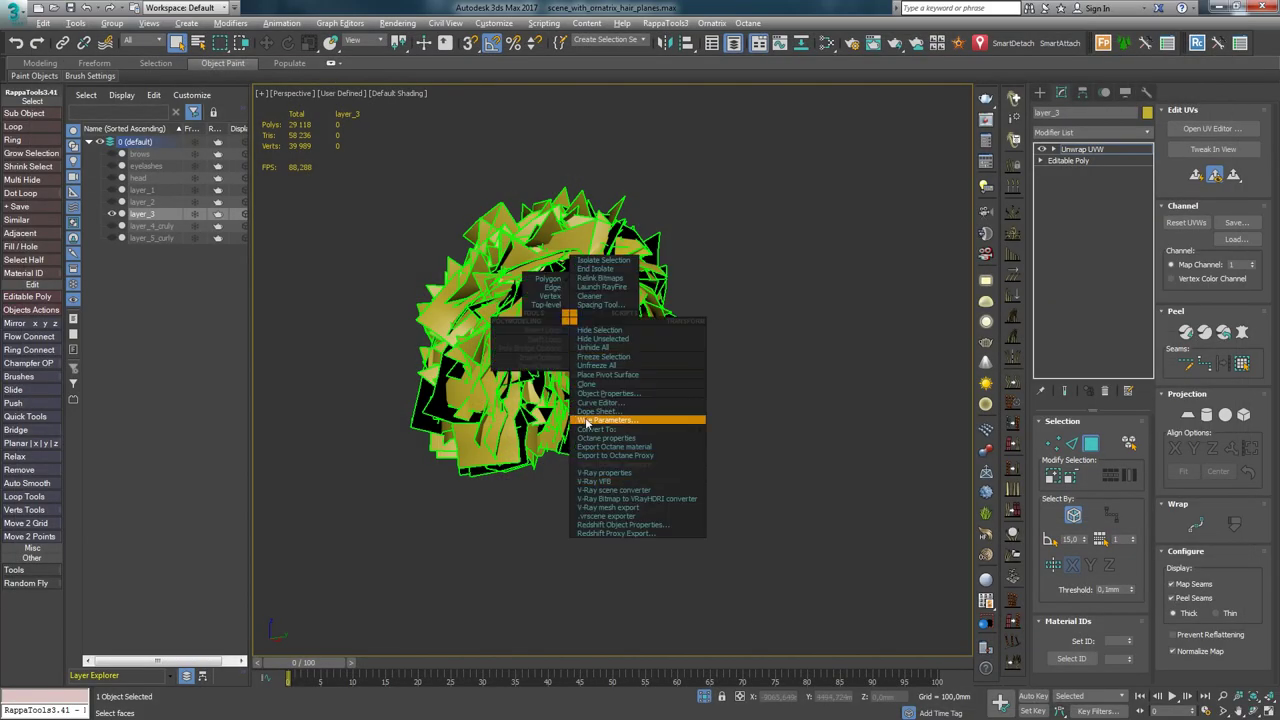
mouse_move(588, 429)
left_click(540, 438)
left_click(112, 214)
left_click(112, 226)
- Add an Unwrap UVW modifier to layer_4_cruly and fit its UVs over the third large strand clump
left_click(518, 380)
left_click(1095, 132)
left_click(1066, 207)
left_click(1210, 300)
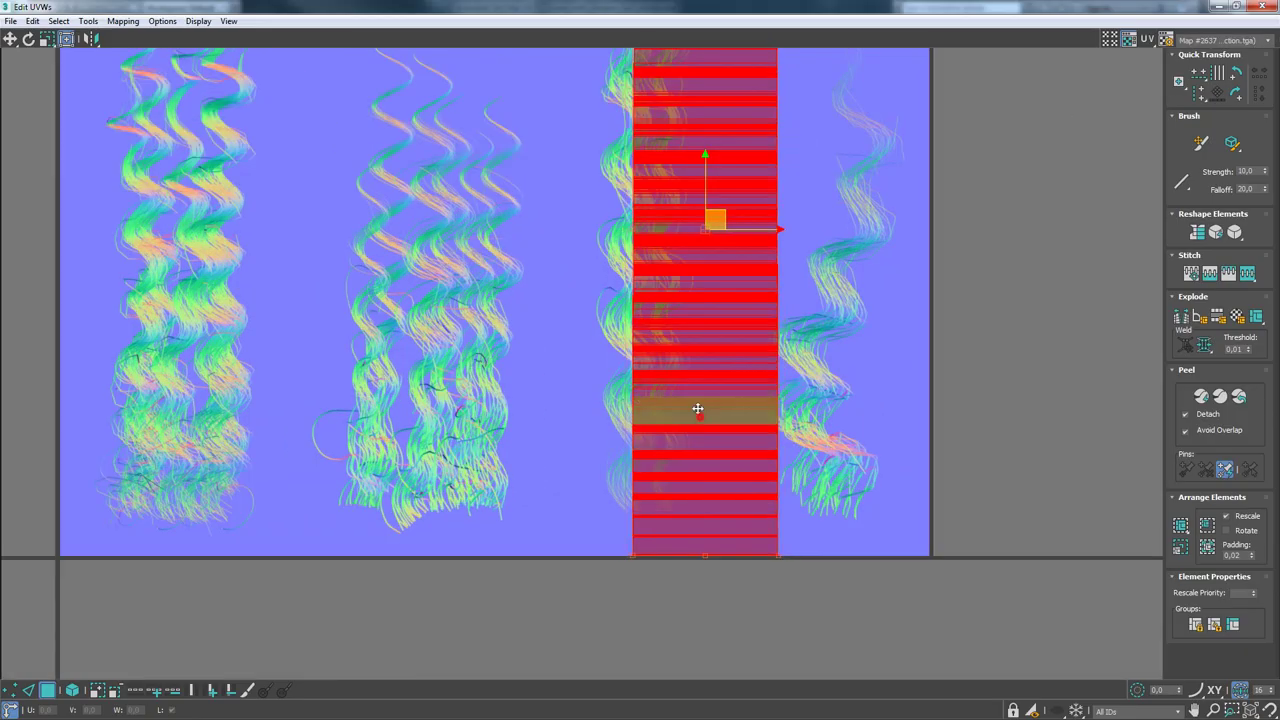
scroll(386, 326, "down", 3)
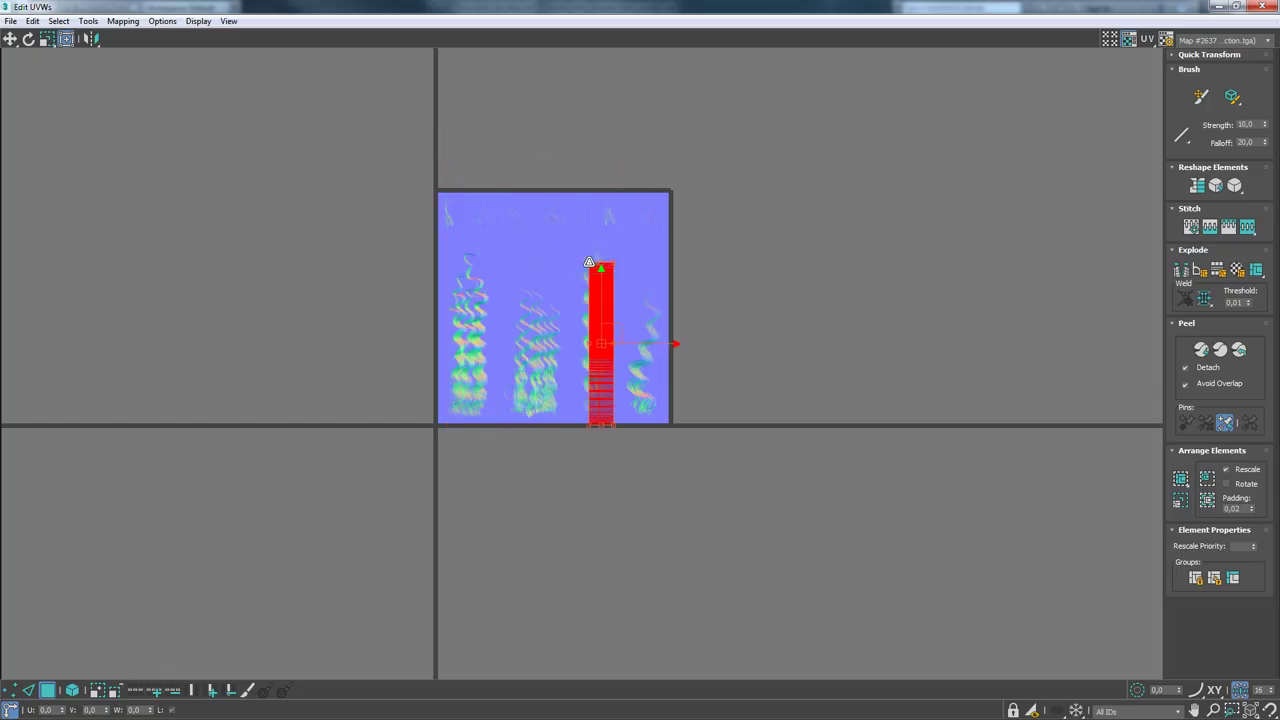
- Scale and move layer_5_curly's UVs to fit the fourth large strand clump beside the texture's right edge
scroll(550, 300, "up", 5)
scroll(550, 300, "down", 3)
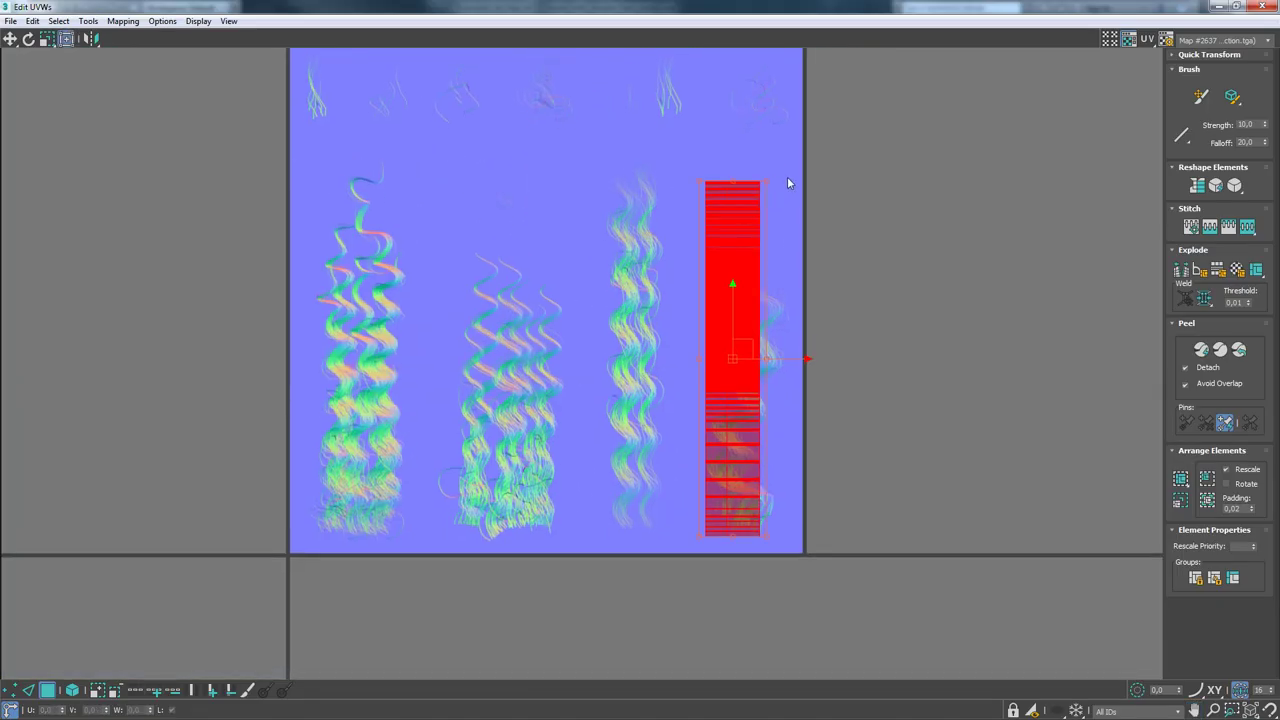
left_click_drag(787, 176, 801, 273)
scroll(801, 273, "up", 5)
left_click_drag(825, 315, 851, 157)
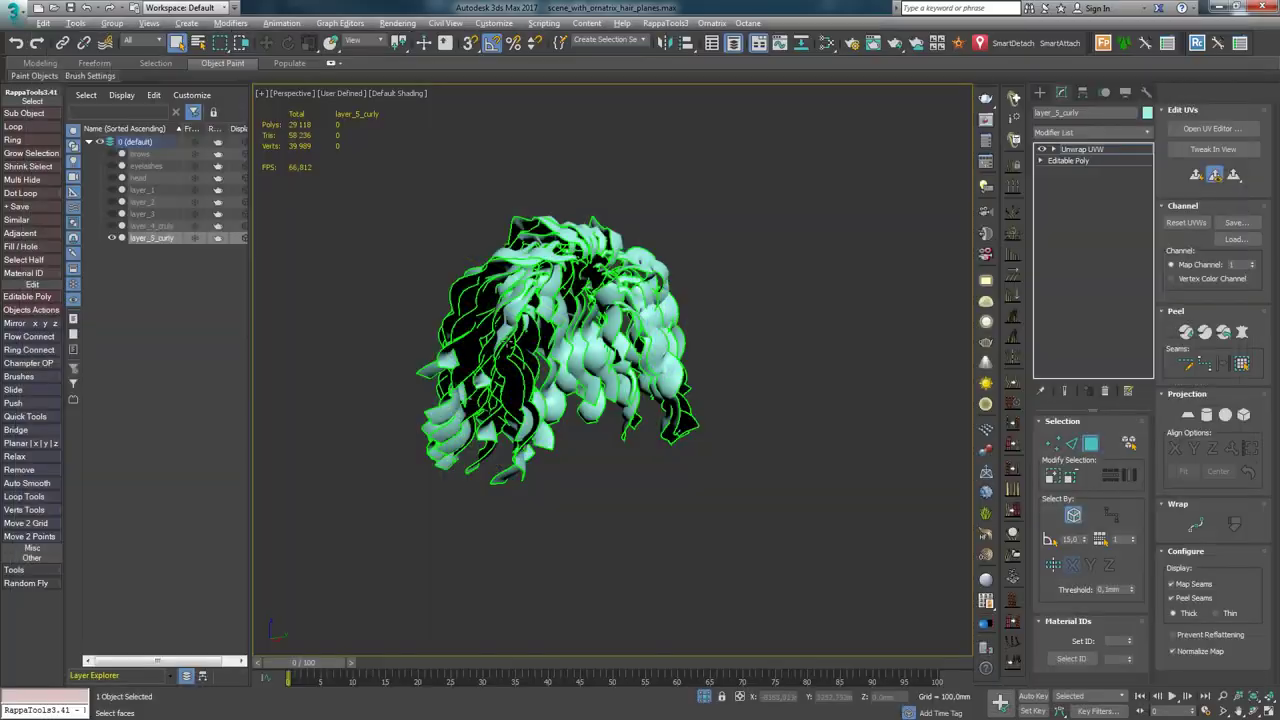
- Select the brows planes, add an Unwrap UVW modifier and open the UV editor
left_click_drag(706, 366, 586, 214)
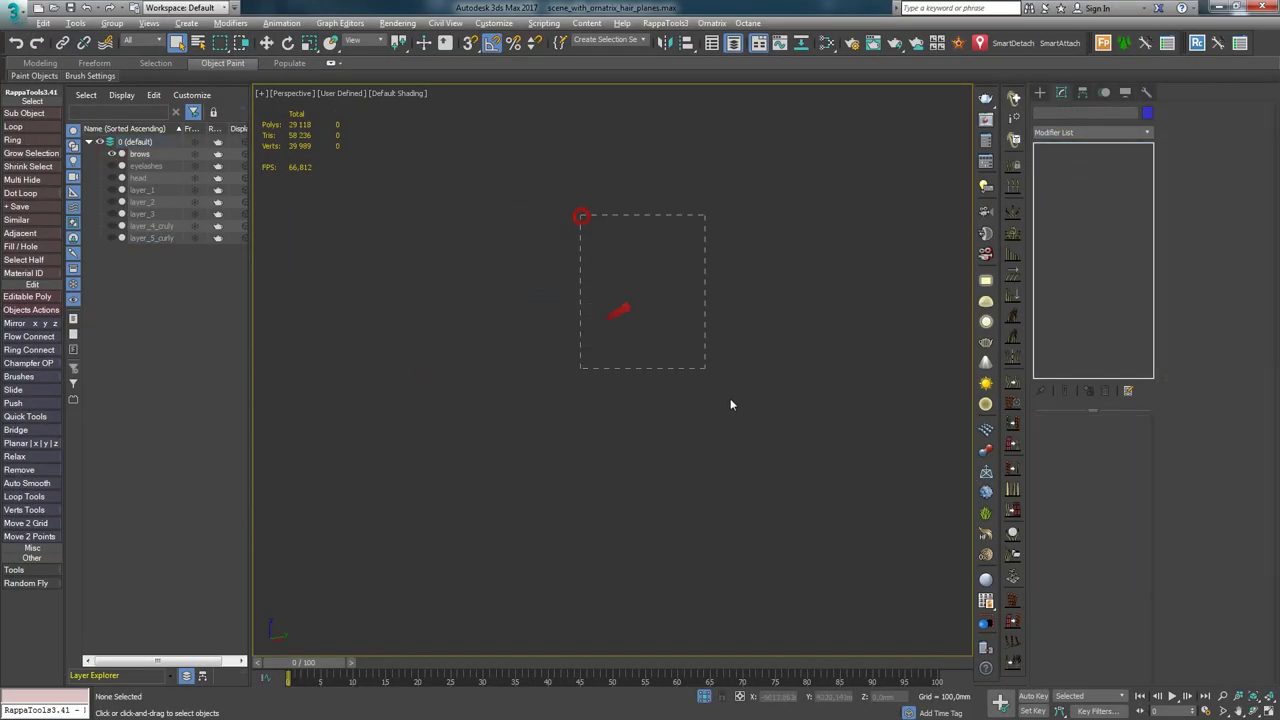
left_click(1092, 132)
left_click(1082, 148)
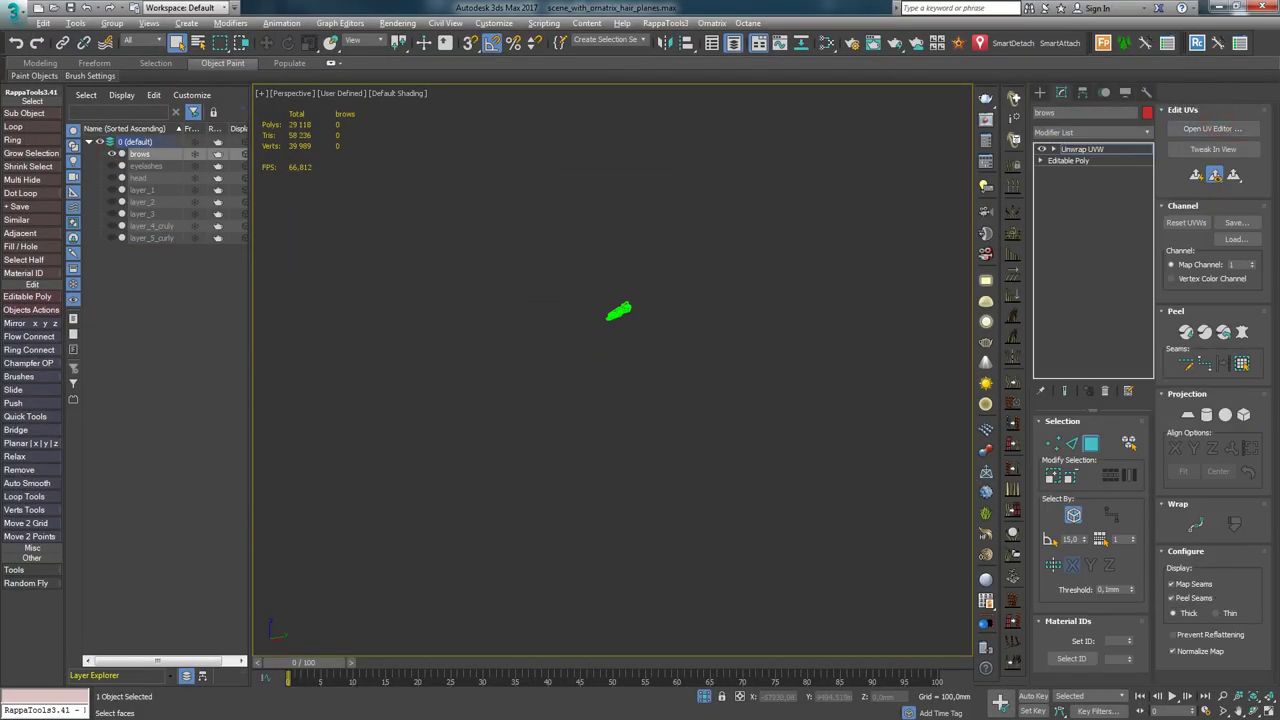
left_click(1213, 128)
- Fit the smaller brows UV group over the fine hairs beside the fifth top-row clump, then convert brows to Editable Poly
left_click(784, 104)
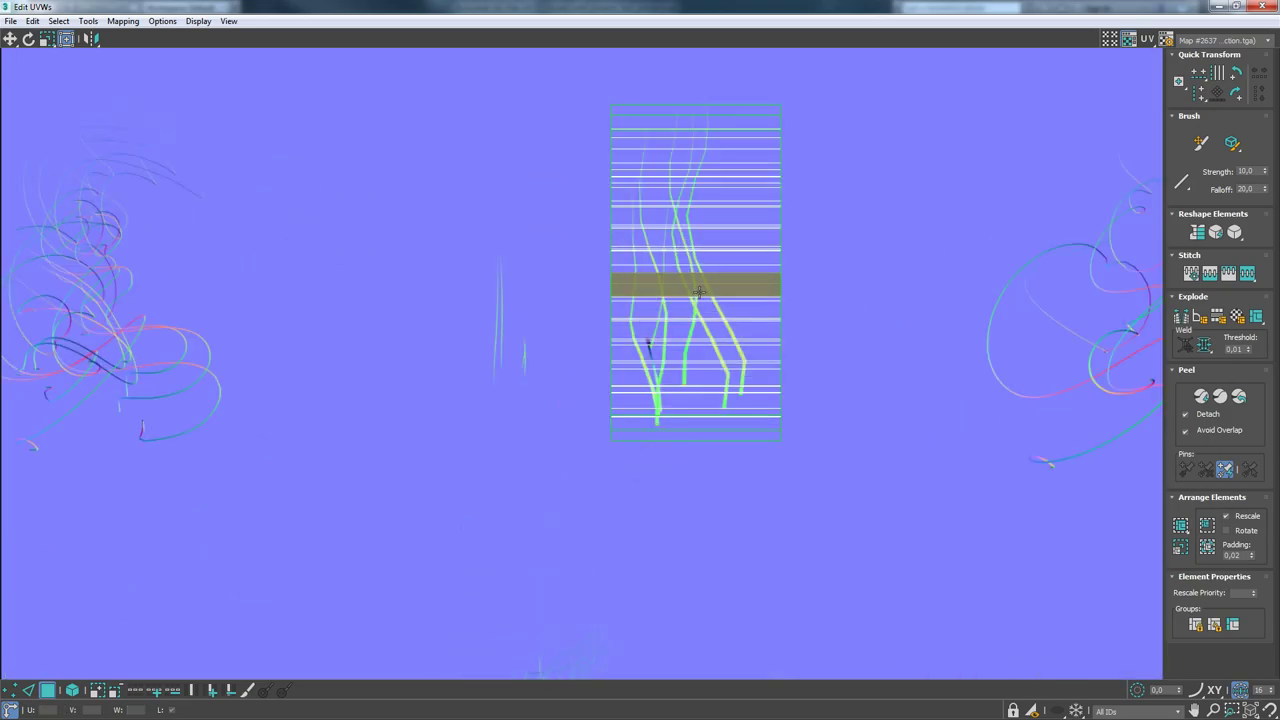
left_click(610, 112)
left_click_drag(610, 112, 475, 229)
left_click_drag(703, 167, 569, 150)
left_click_drag(647, 90, 563, 226)
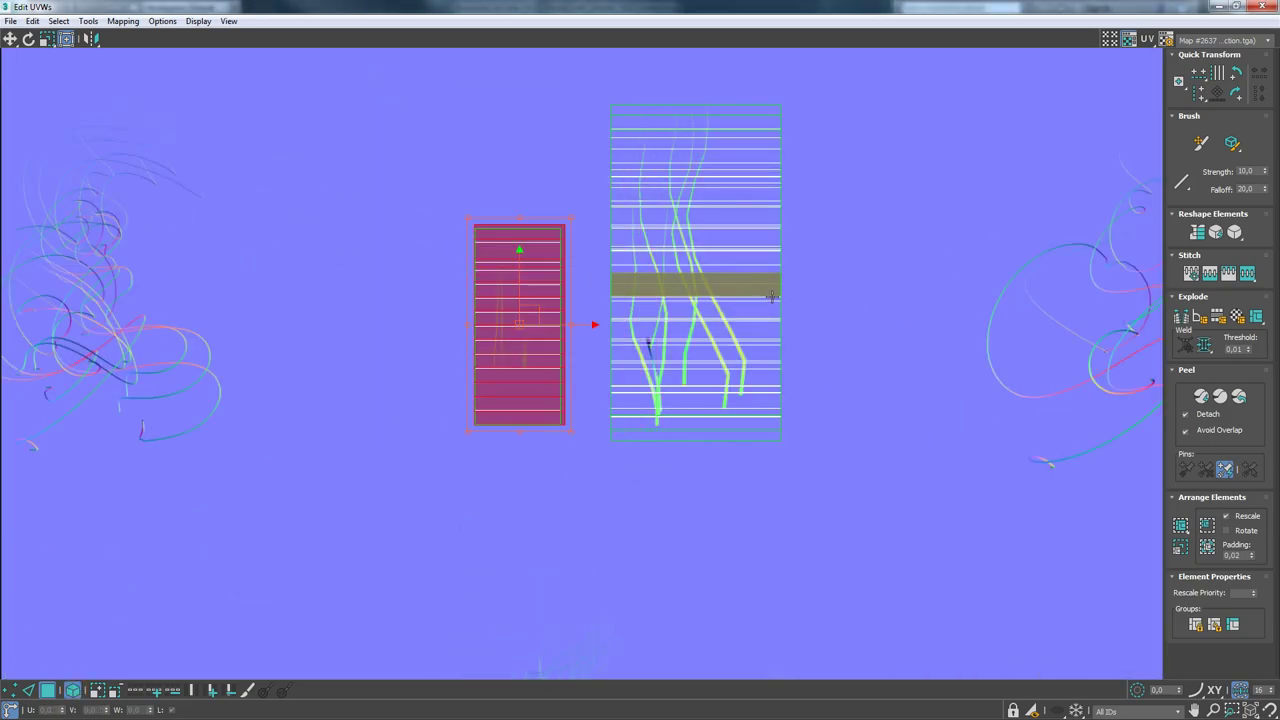
left_click_drag(744, 200, 610, 200)
left_click(586, 426)
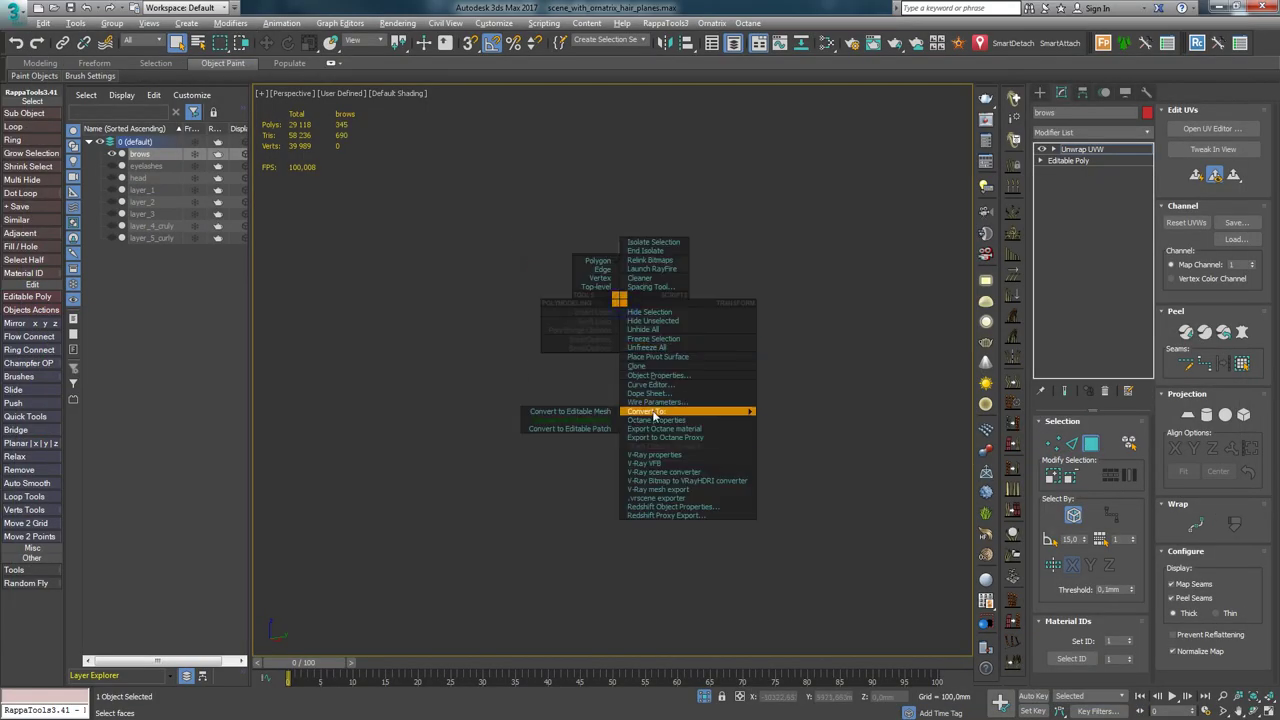
- Scale and move the eyelashes' UVs over the first small strand clump in the texture's upper-left corner
left_click_drag(718, 434, 718, 434)
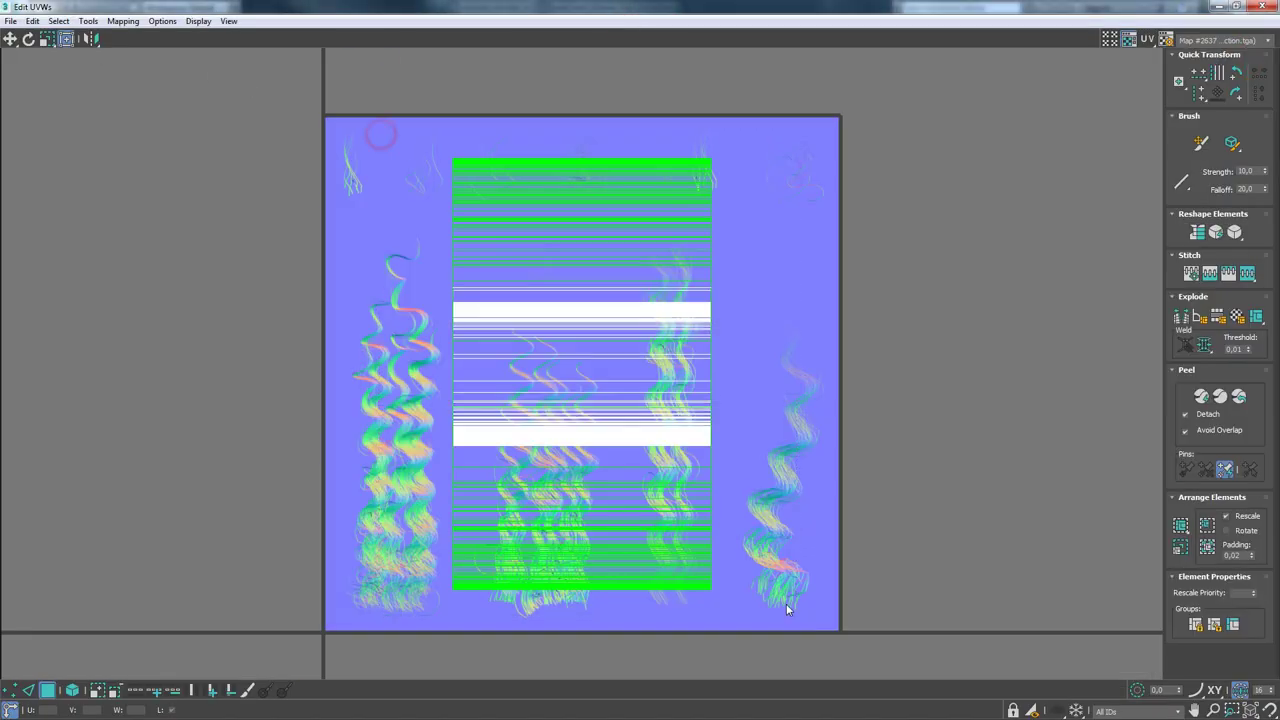
left_click_drag(787, 610, 787, 610)
left_click_drag(711, 590, 513, 218)
scroll(395, 116, "up", 5)
left_click_drag(645, 295, 315, 202)
left_click_drag(407, 326, 321, 355)
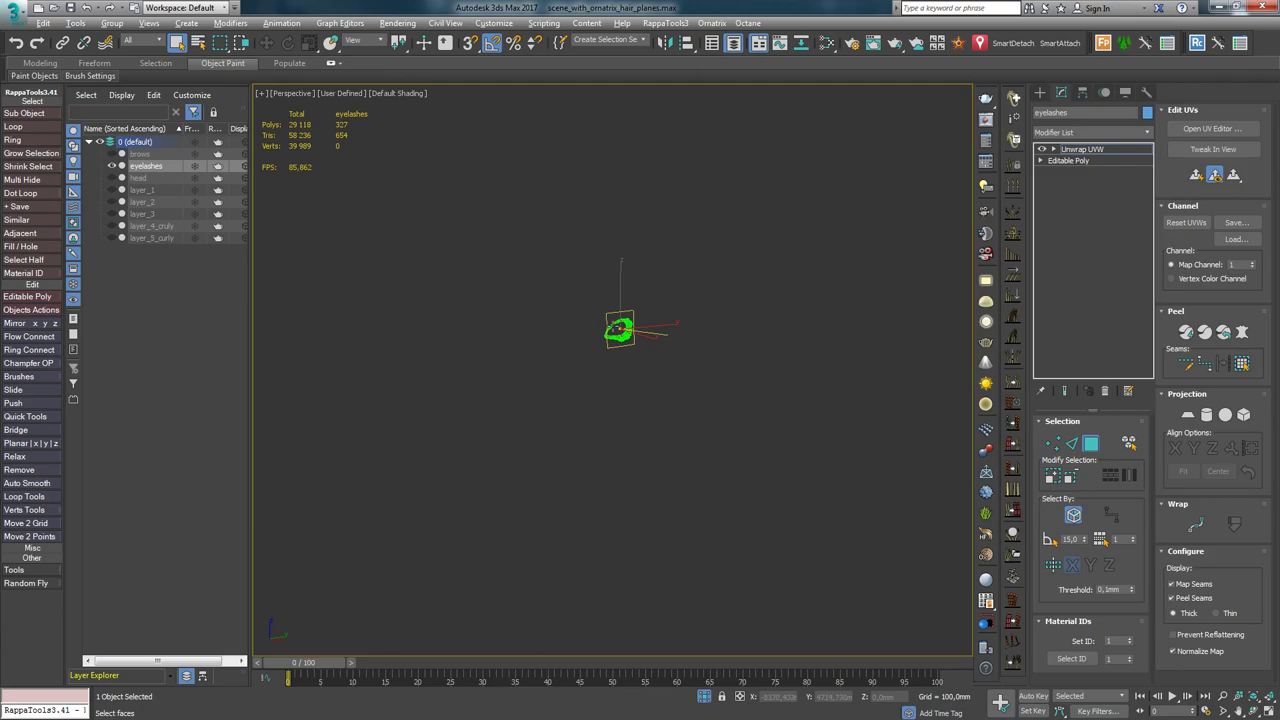
- Convert eyelashes to Editable Poly and make all the hair layers visible again
right_click(609, 323)
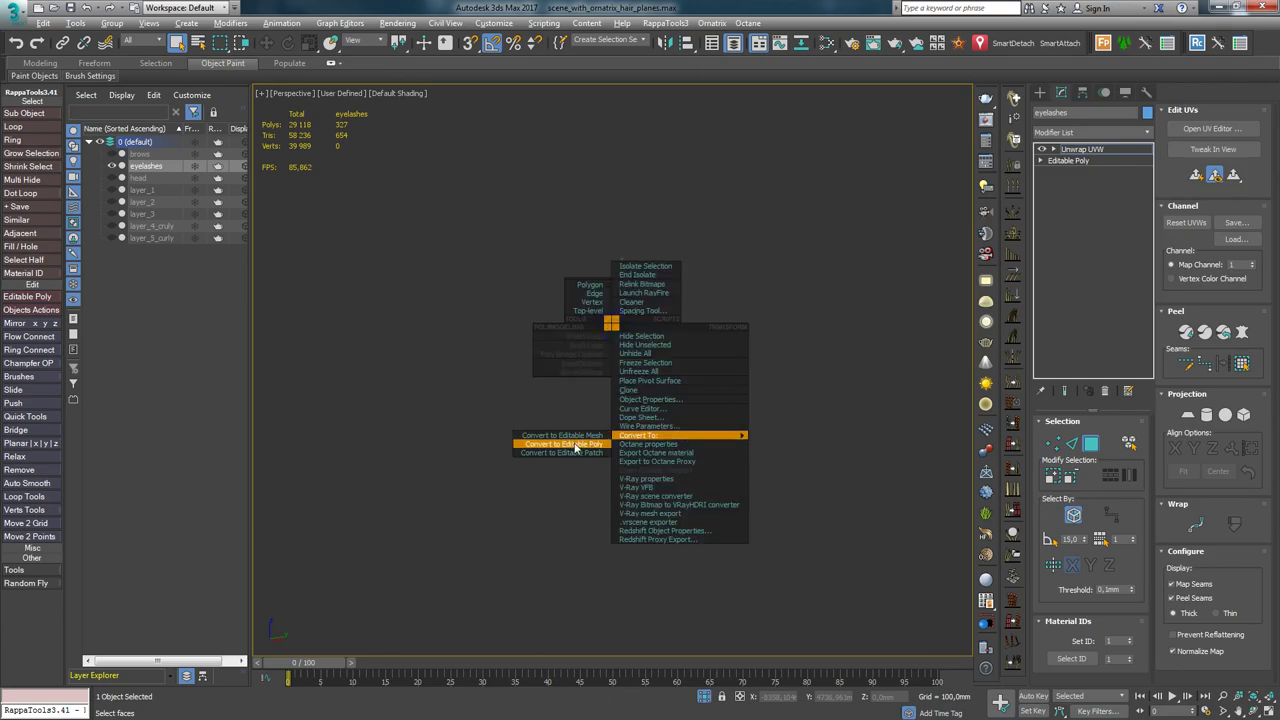
left_click(586, 440)
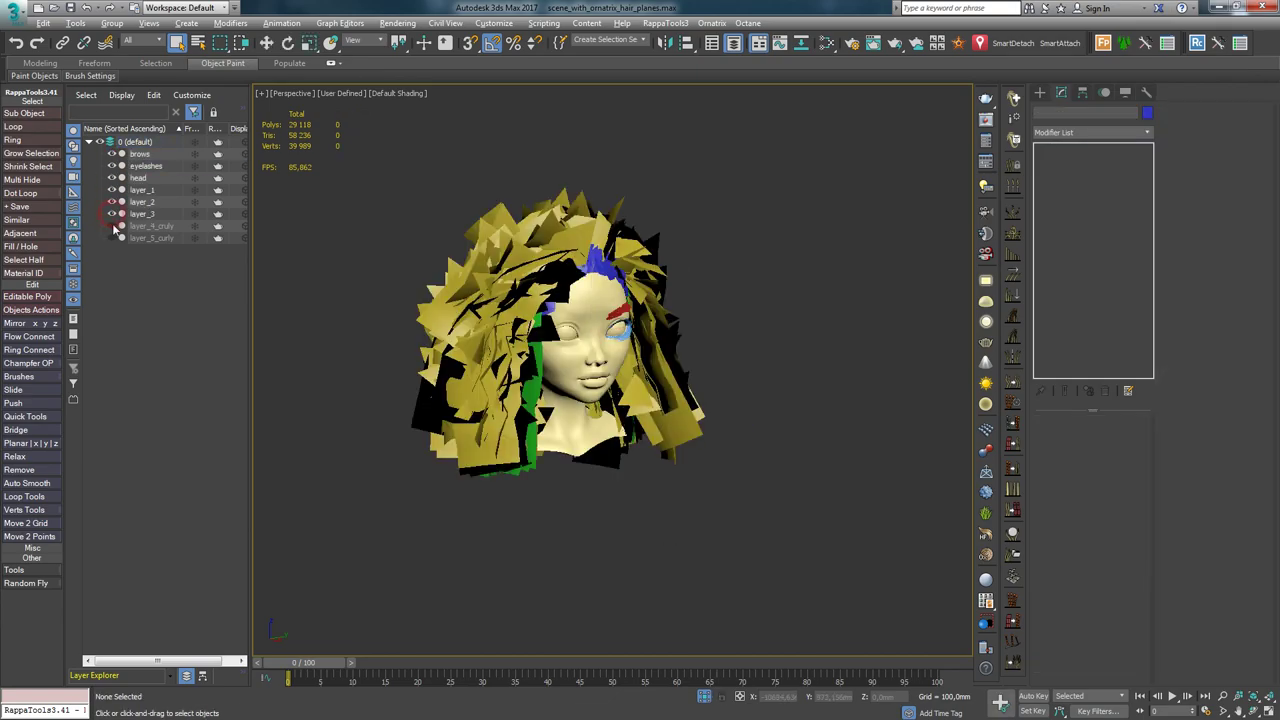
left_click(112, 226)
left_click(112, 238)
- Select all seven hair objects without the head, add a shared Unwrap UVW modifier and open the UV editor
left_click(112, 178)
left_click_drag(423, 169, 730, 500)
left_click(113, 178)
left_click(1130, 133)
left_click(1083, 209)
left_click(1213, 129)
left_click(1212, 128)
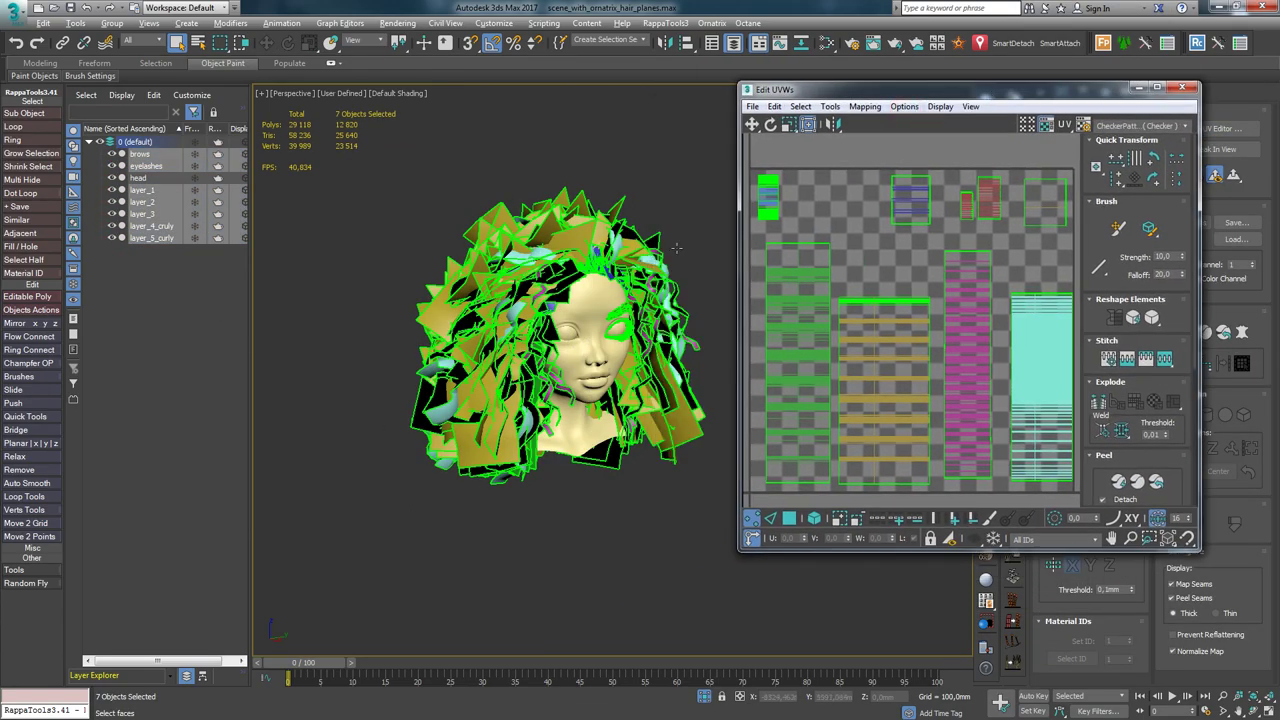
- Enlarge the UV editor and check the combined UV layout against hair_direction.tga by picking several shells
left_click_drag(738, 553, 648, 653)
middle_click_drag(560, 232, 453, 237)
left_click(700, 620)
left_click(747, 294)
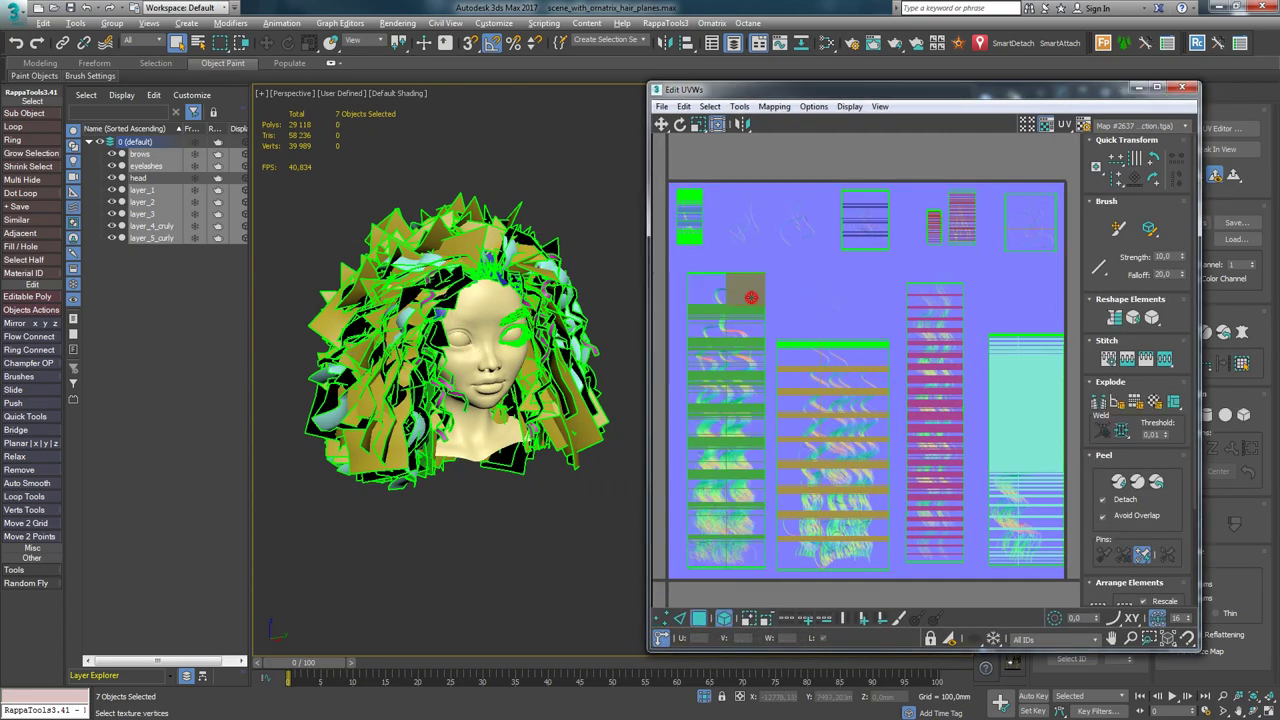
left_click(803, 381)
left_click(691, 218)
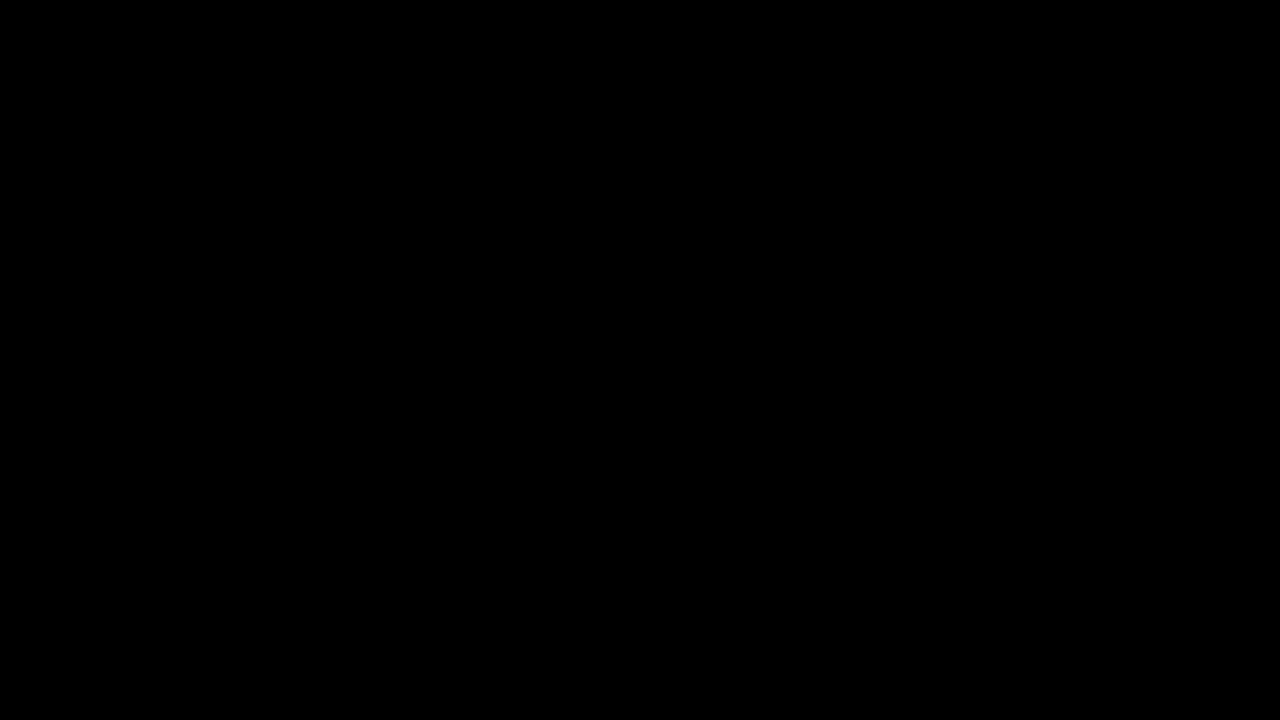